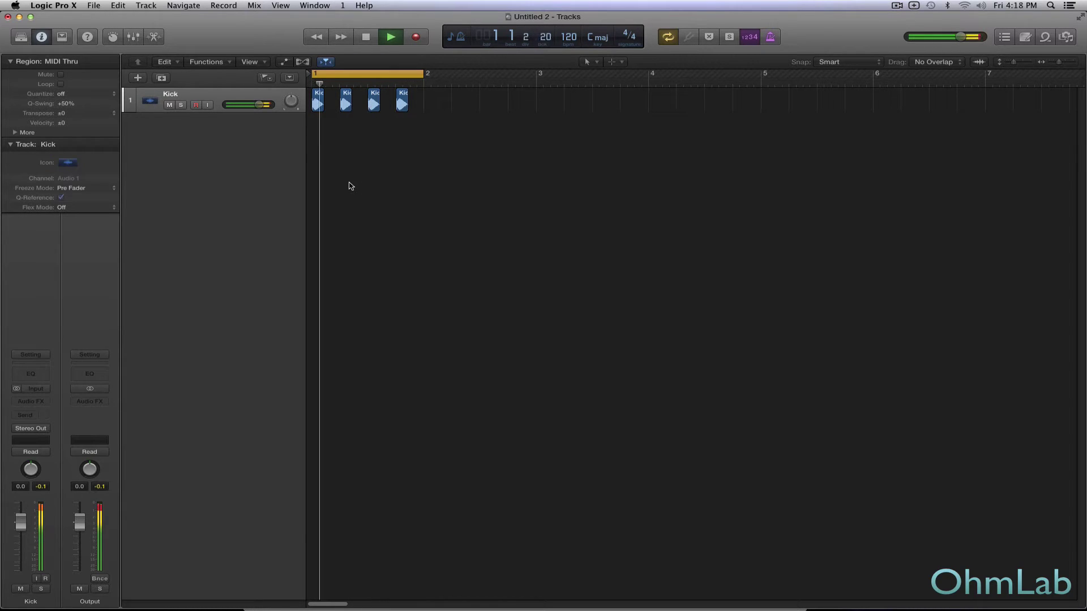
# Stop playback and insert the Tuner metering plug-in on the Kick track, moving its window over the arrangement area.
pyautogui.press('space')
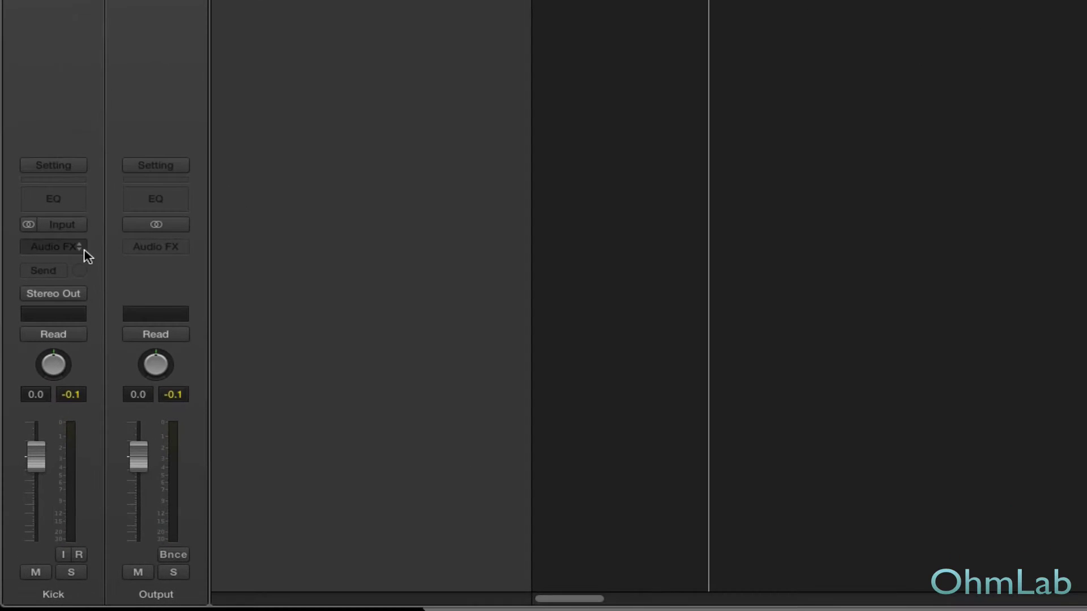
pyautogui.click(84, 249)
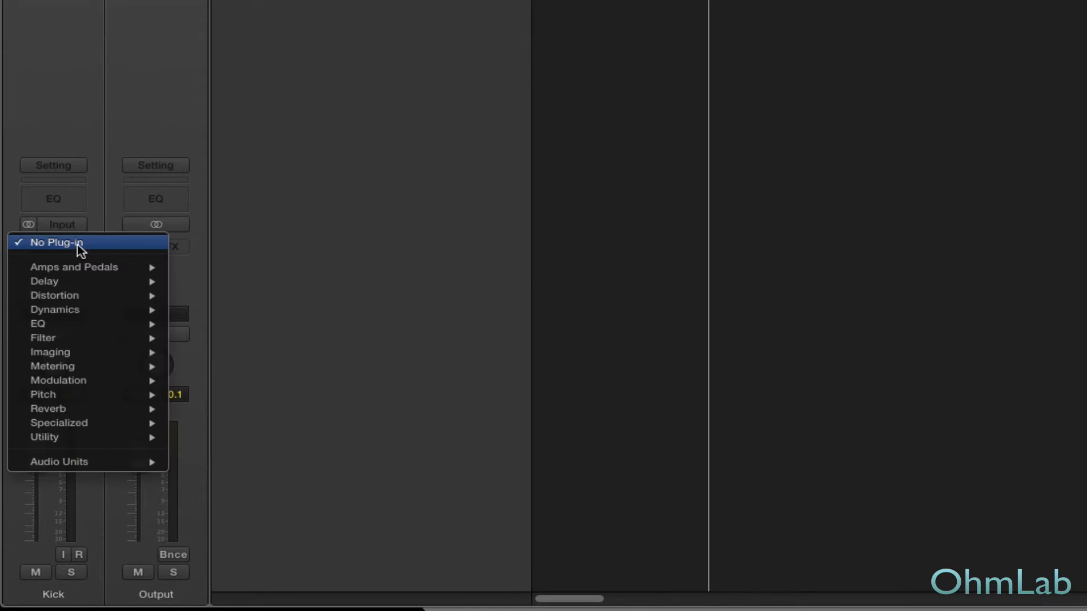
pyautogui.moveTo(104, 367)
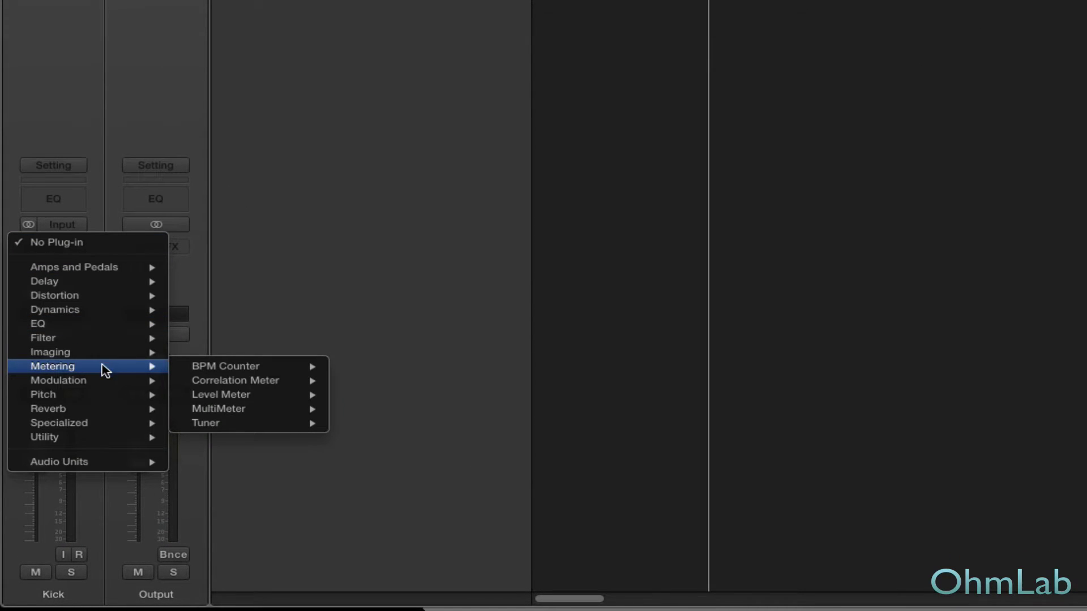
pyautogui.click(374, 423)
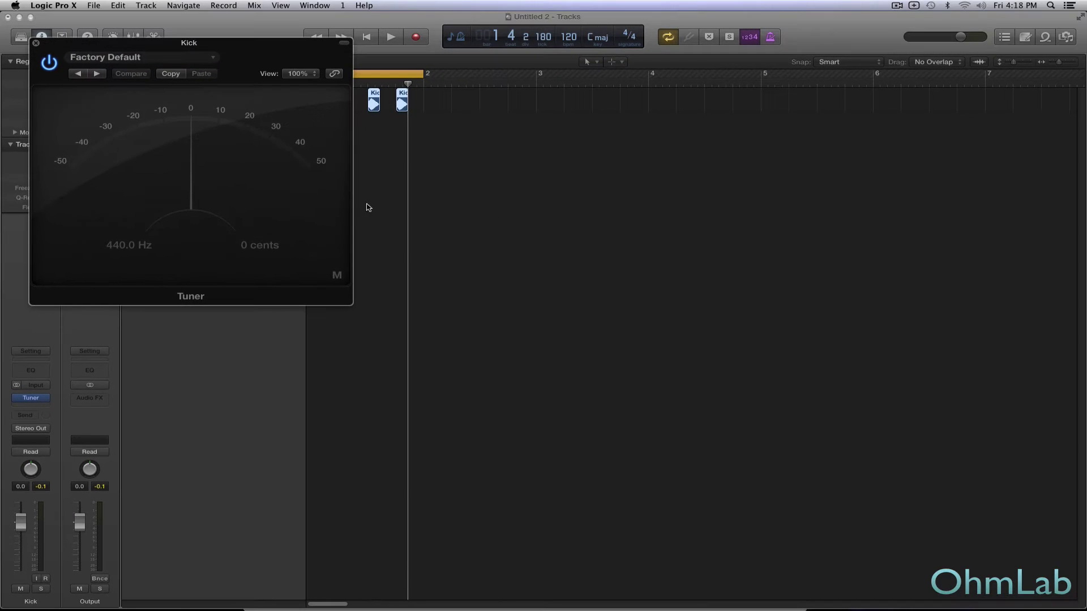
pyautogui.moveTo(245, 49); pyautogui.dragTo(617, 214)
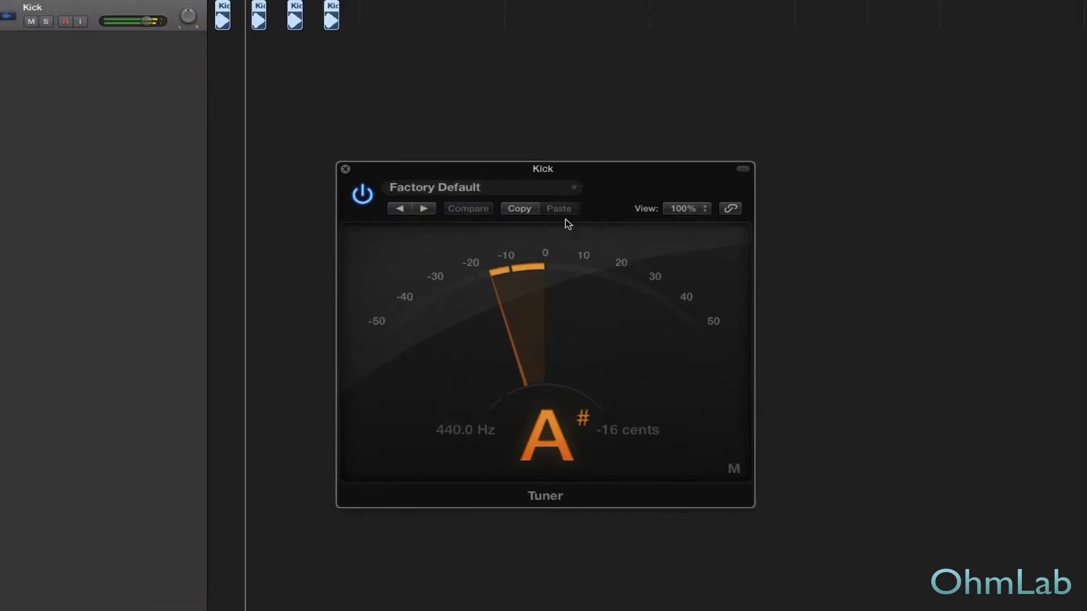
# Play the kick loop through the Tuner to check the kick's pitch, and close the Tuner window.
pyautogui.press('space')
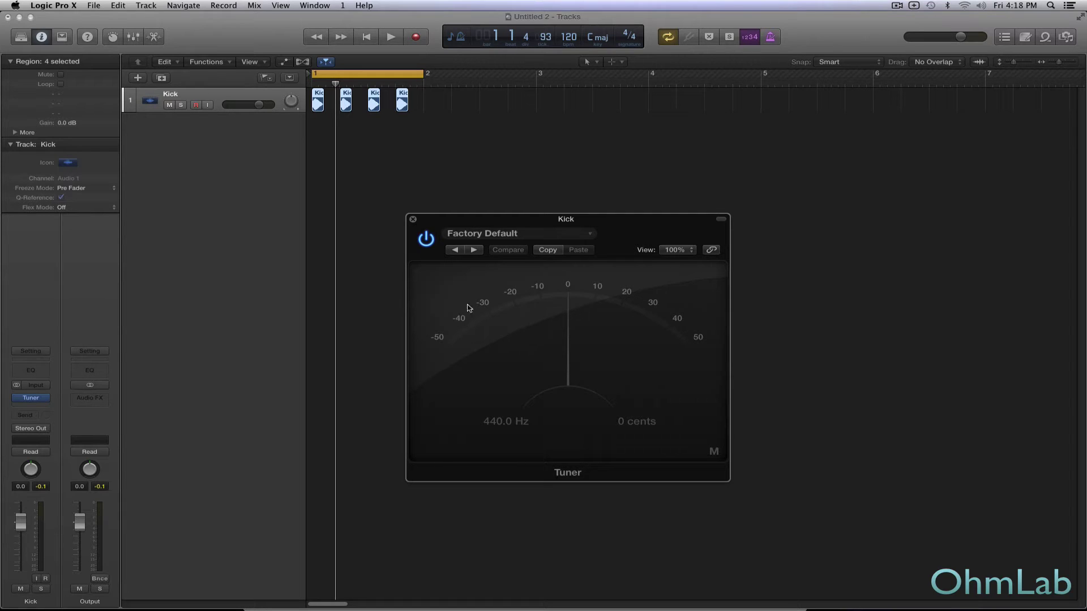
pyautogui.press('space')
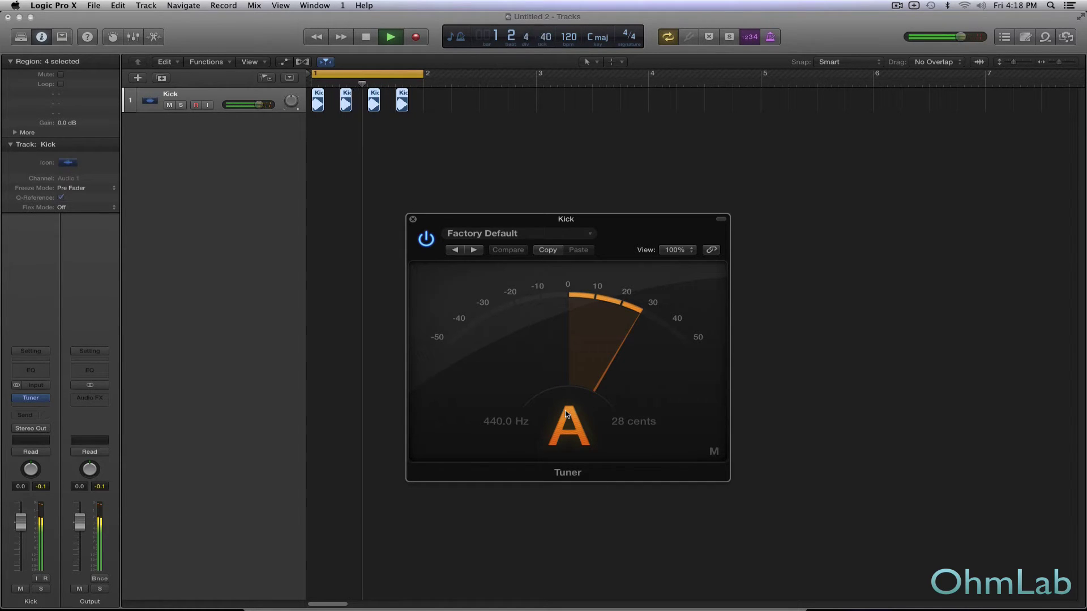
pyautogui.press('space')
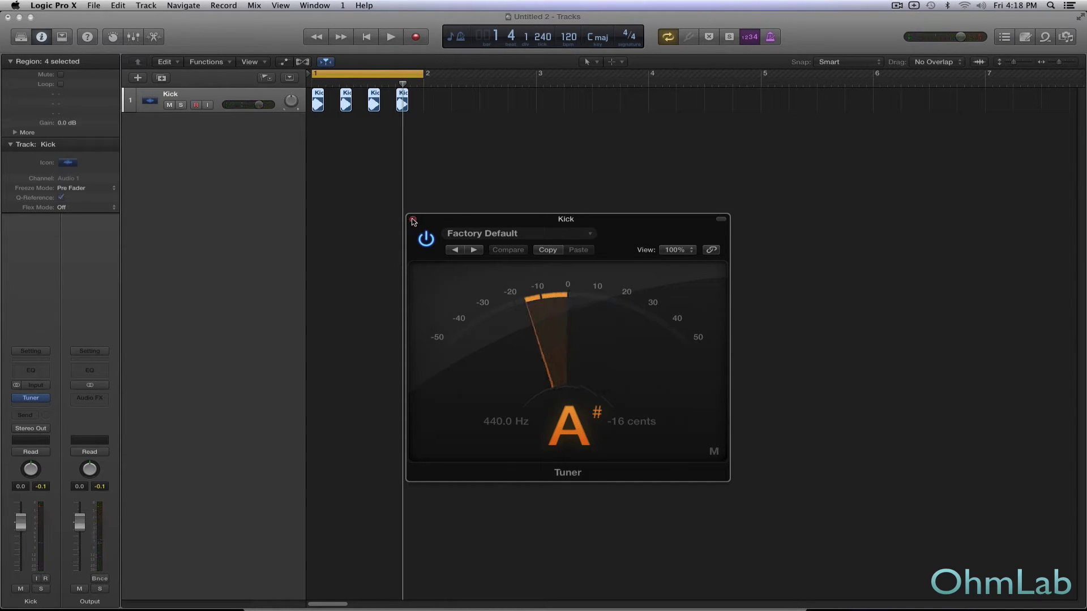
pyautogui.click(412, 221)
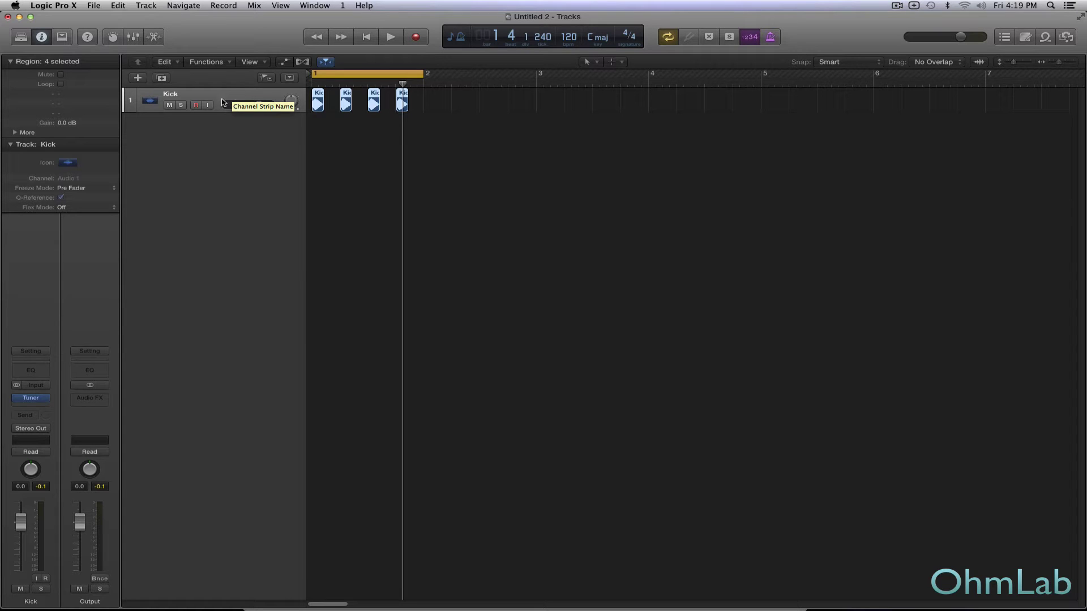
# Create one new software instrument track and clear the region selection.
pyautogui.click(139, 78)
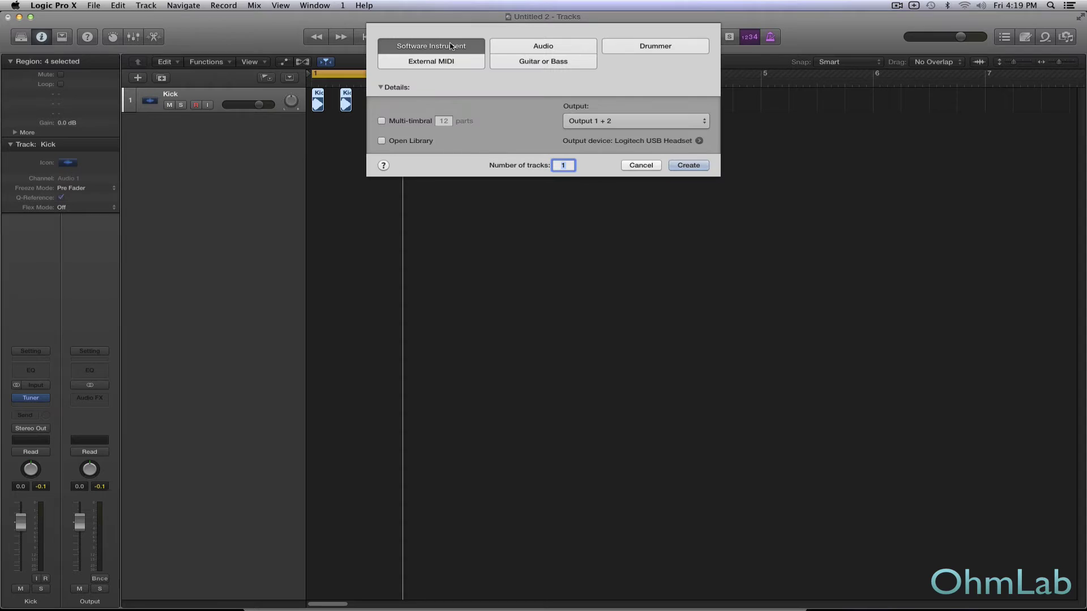
pyautogui.click(688, 166)
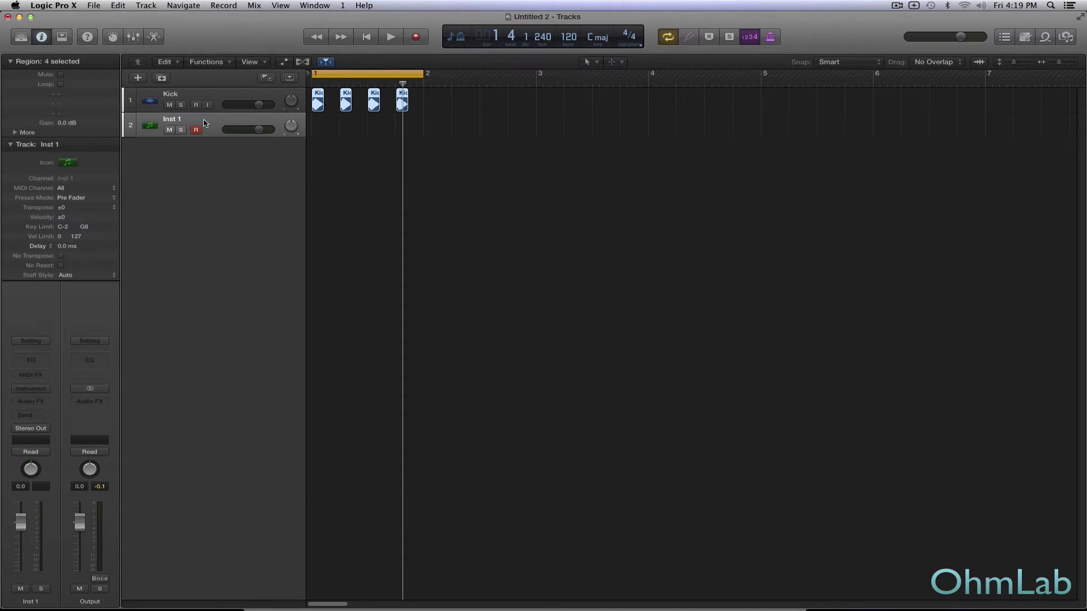
pyautogui.click(138, 175)
# Load a stereo EXS24 sampler on the new instrument track, collapse its window header and move the window over the arrangement area.
pyautogui.click(47, 390)
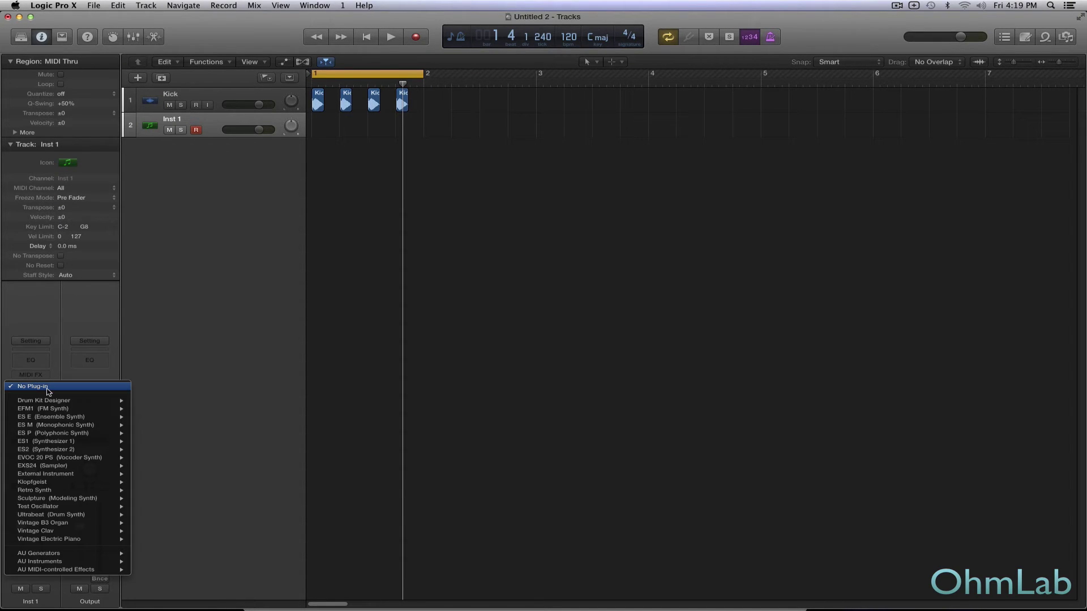
pyautogui.moveTo(78, 461)
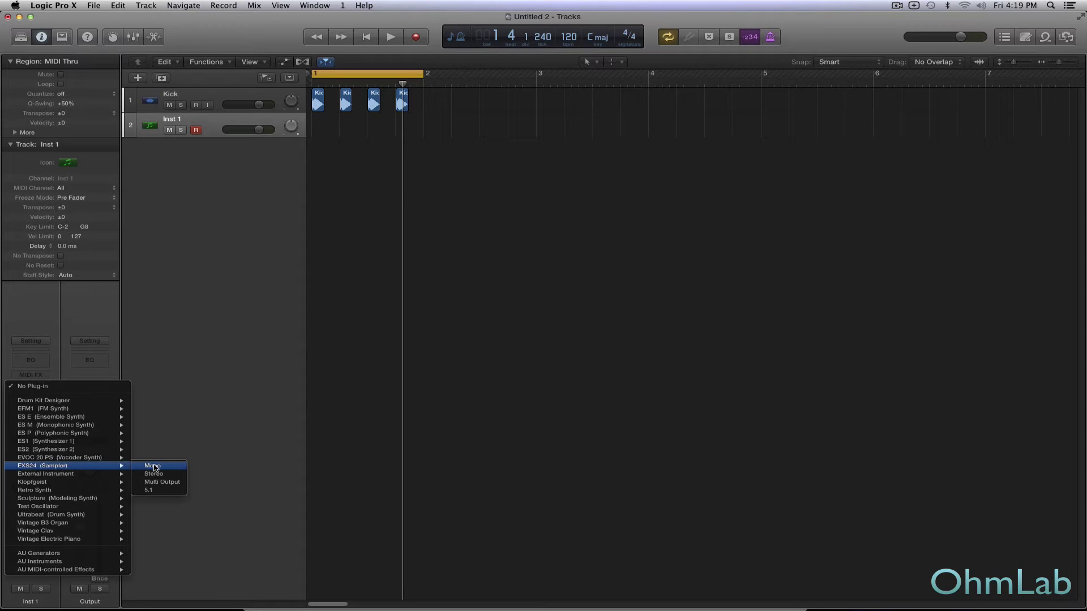
pyautogui.click(153, 474)
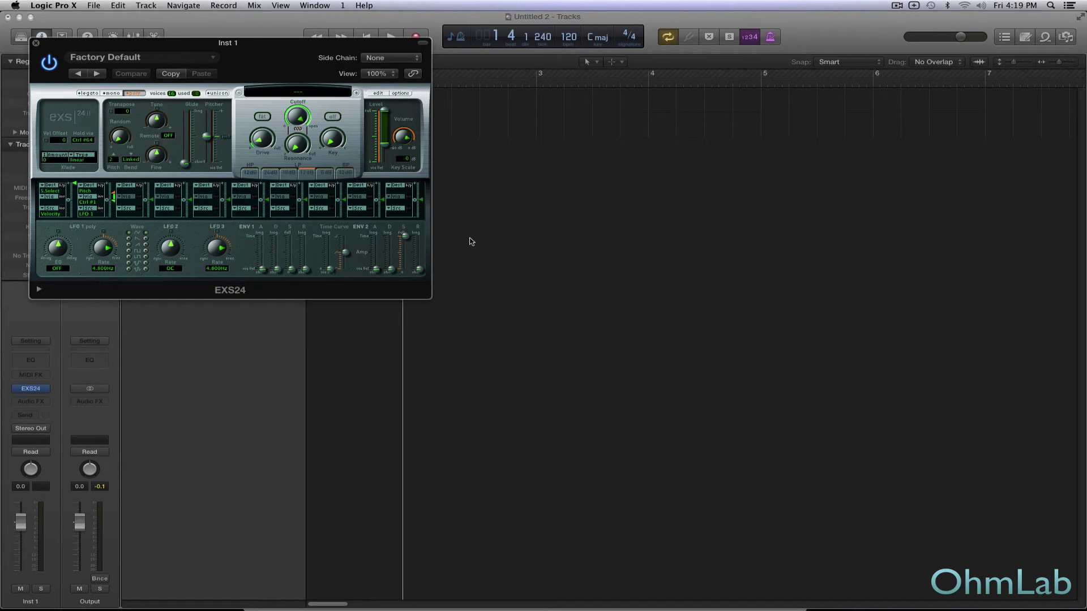
pyautogui.click(423, 43)
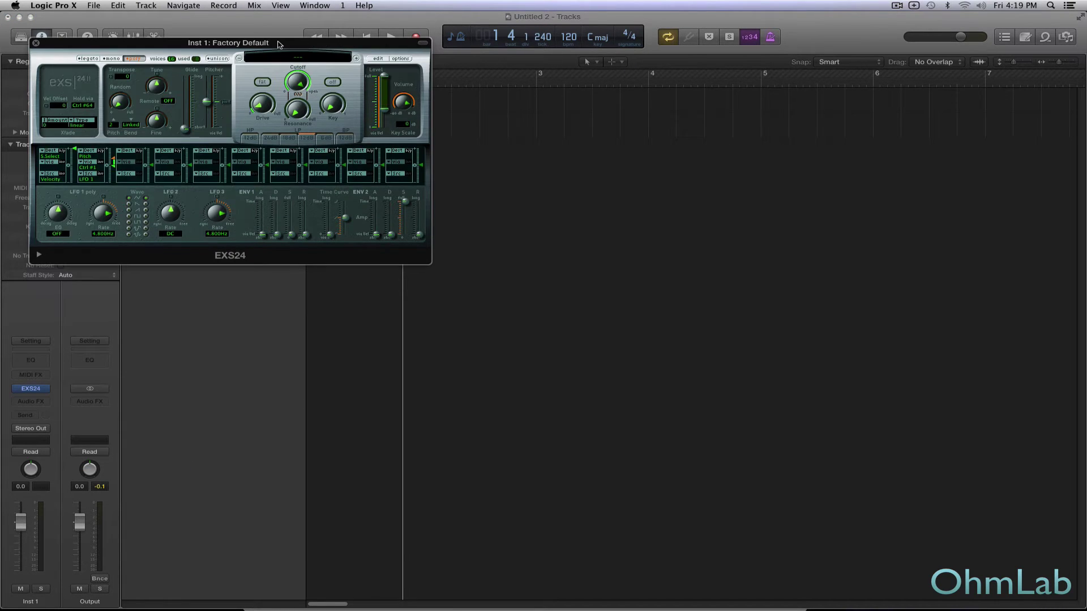
pyautogui.moveTo(279, 46); pyautogui.dragTo(639, 224)
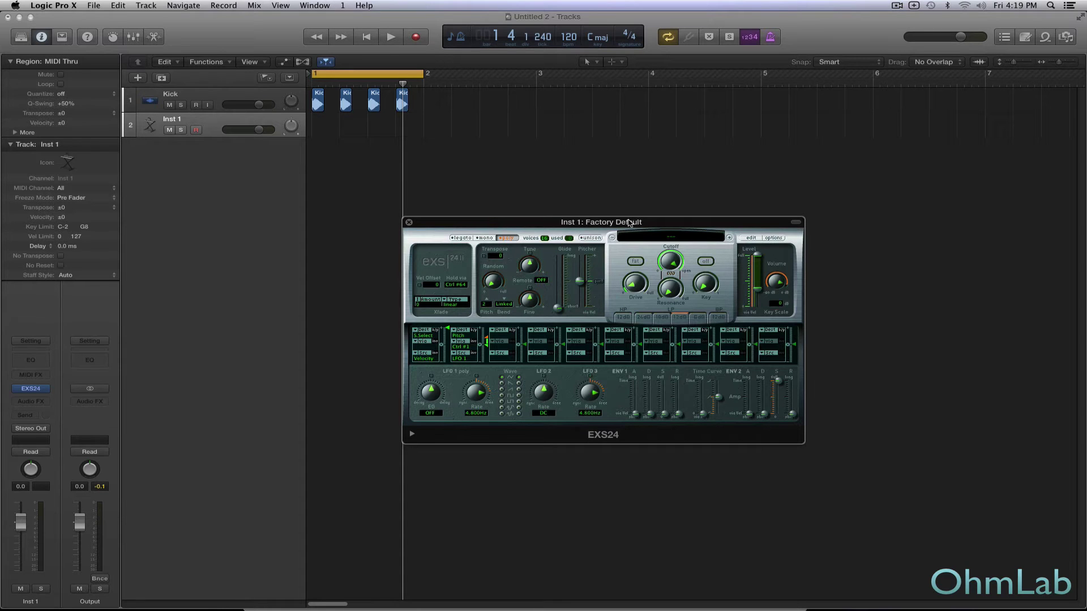
# Open the EXS24 Instrument Editor and add the first kick region to it as a new zone.
pyautogui.moveTo(605, 223); pyautogui.dragTo(640, 192)
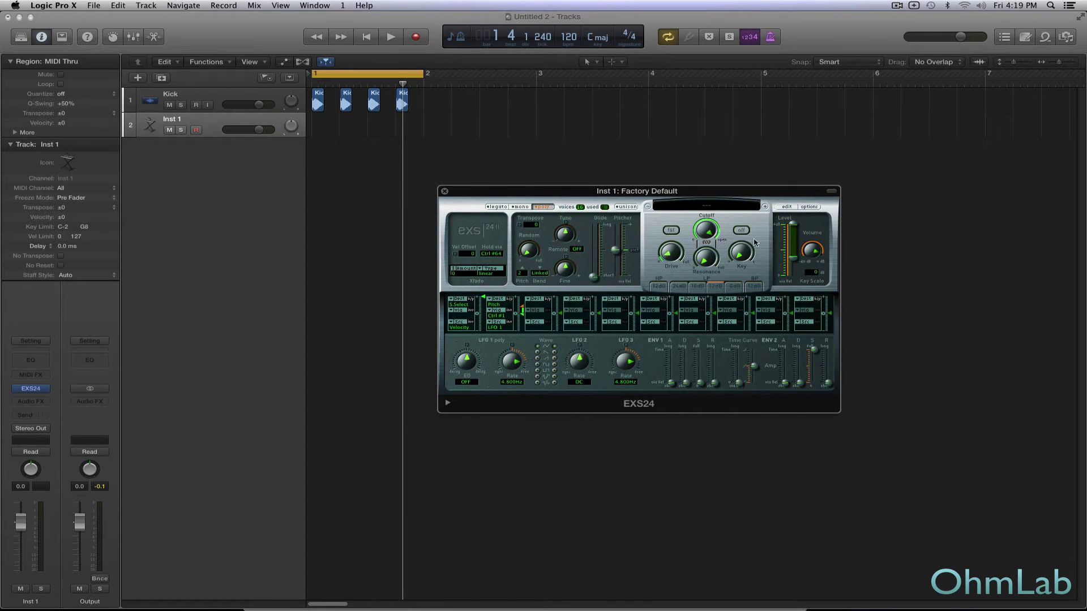
pyautogui.click(786, 207)
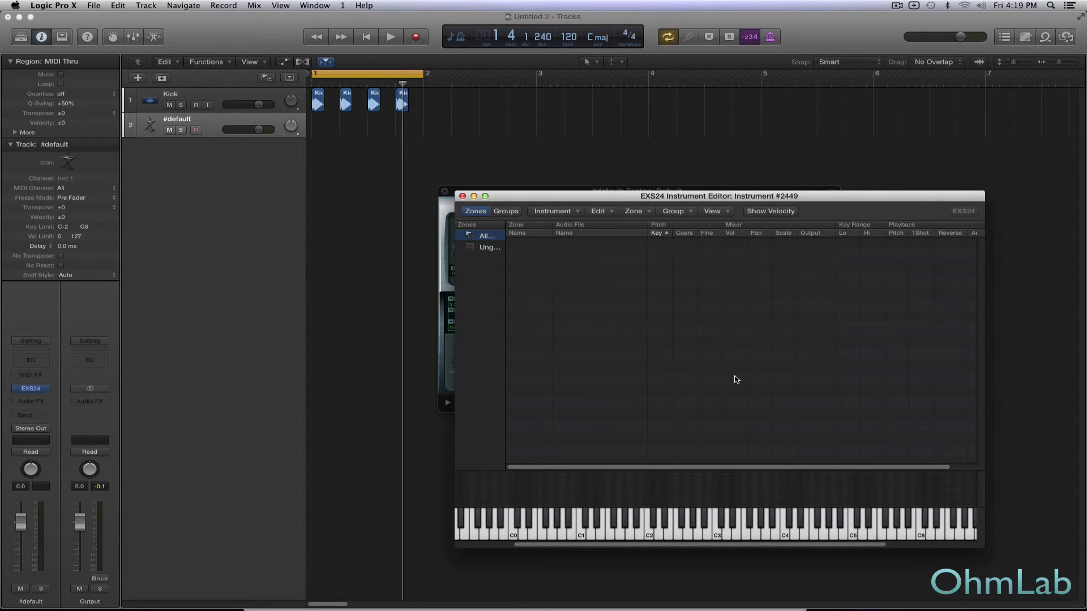
pyautogui.moveTo(315, 102); pyautogui.dragTo(619, 289)
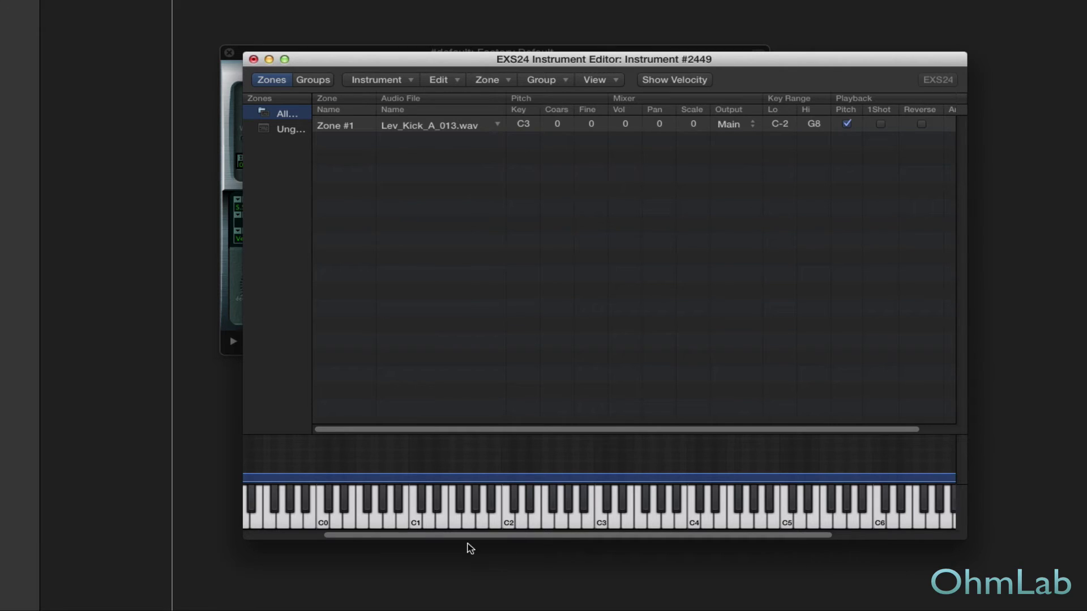
# Audition the kick zone on keys across several octaves and disable its Pitch playback option.
pyautogui.click(339, 525)
pyautogui.click(385, 524)
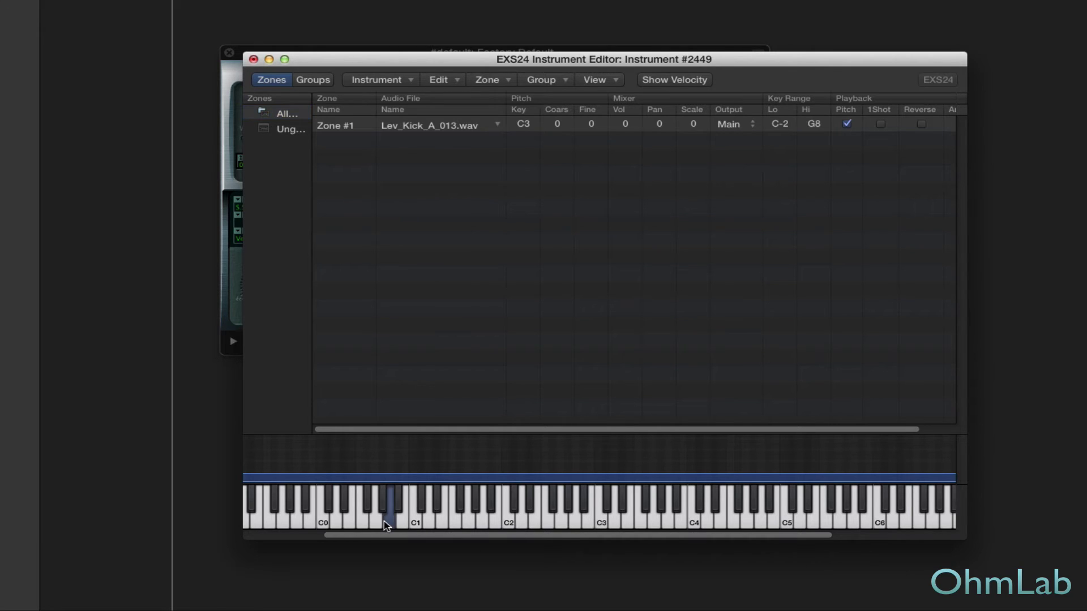
pyautogui.click(496, 524)
pyautogui.click(599, 524)
pyautogui.click(694, 524)
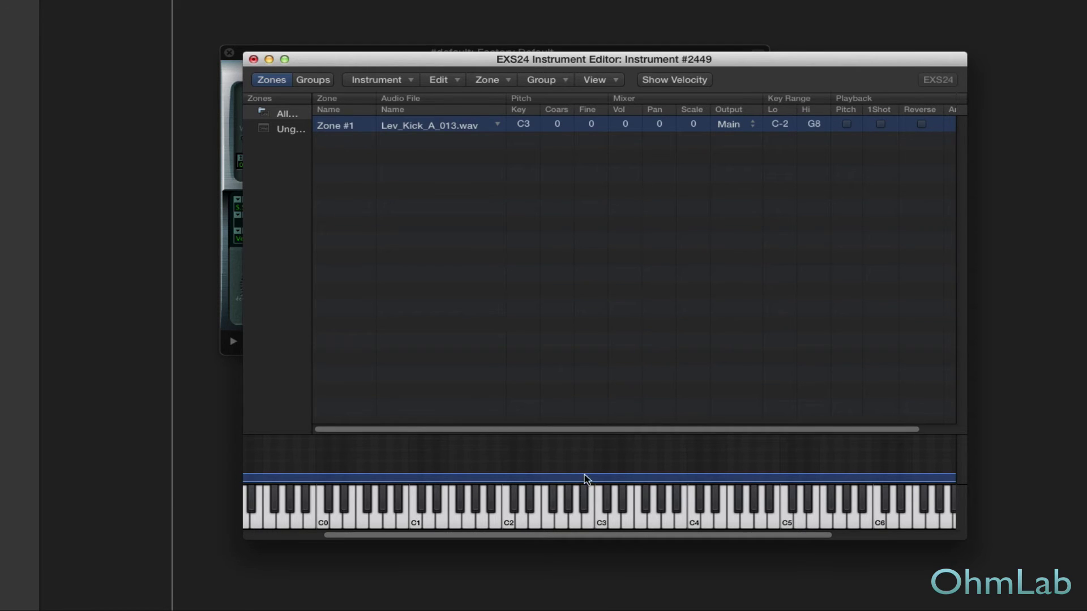
# Audition the kick zone on different keys with pitch tracking off and view the remaining zone parameters.
pyautogui.click(563, 524)
pyautogui.click(616, 525)
pyautogui.click(695, 521)
pyautogui.click(776, 521)
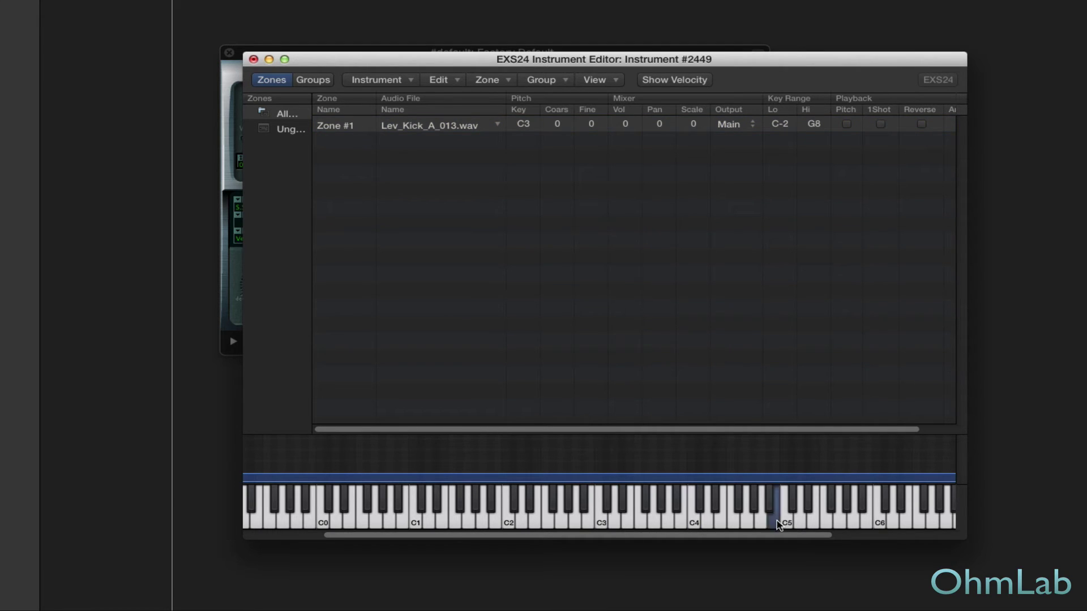
pyautogui.click(511, 521)
pyautogui.hscroll(3, 470, 297)
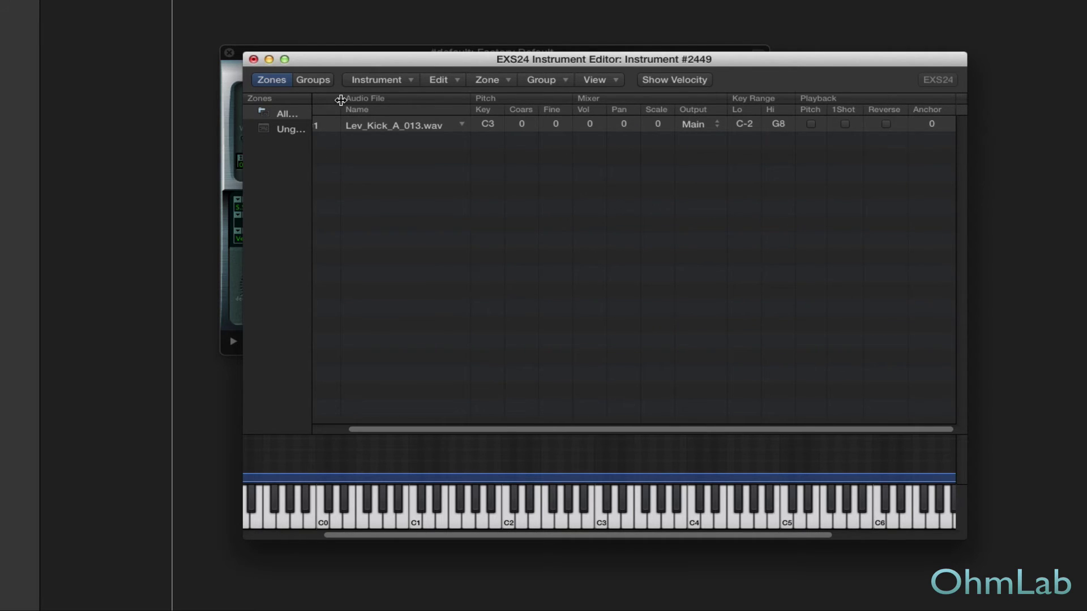
# Close the instrument editor and save the sampler instrument as "Tut Kick" in the Sampler Instruments folder.
pyautogui.click(254, 60)
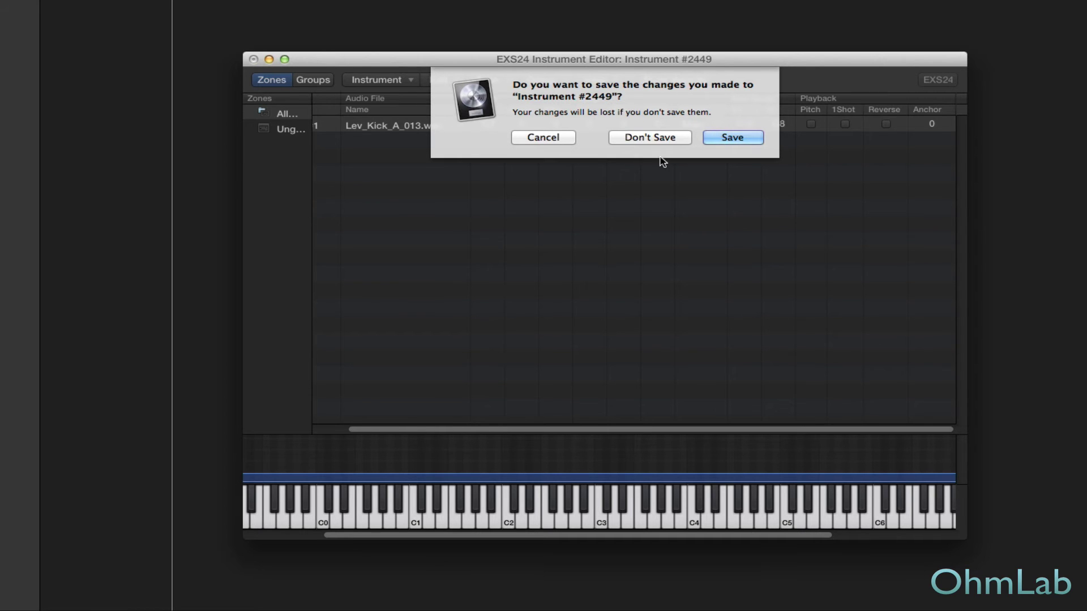
pyautogui.click(733, 138)
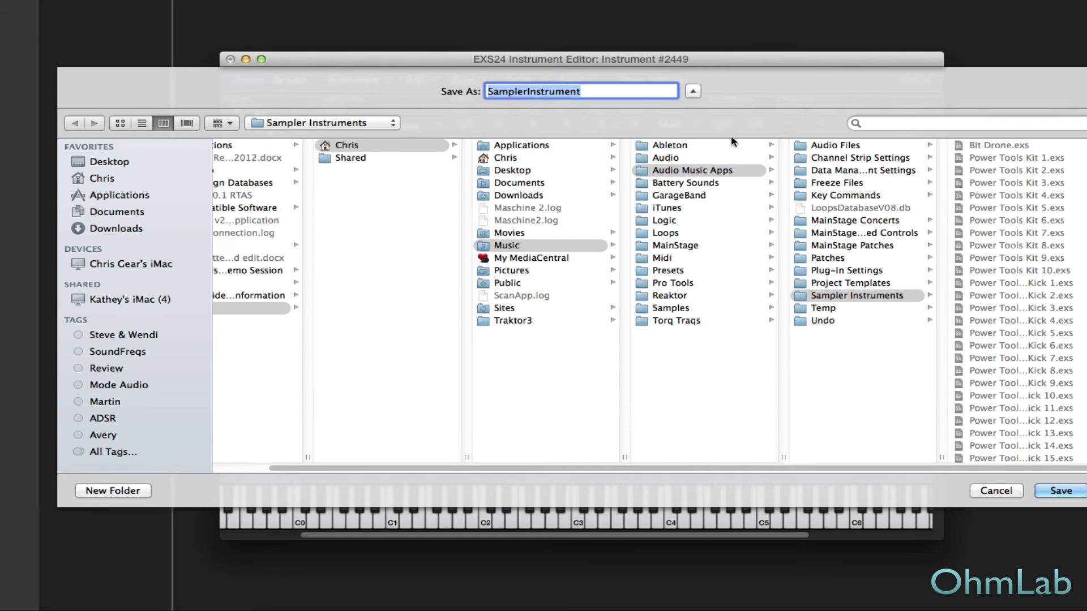
pyautogui.write('Tut')
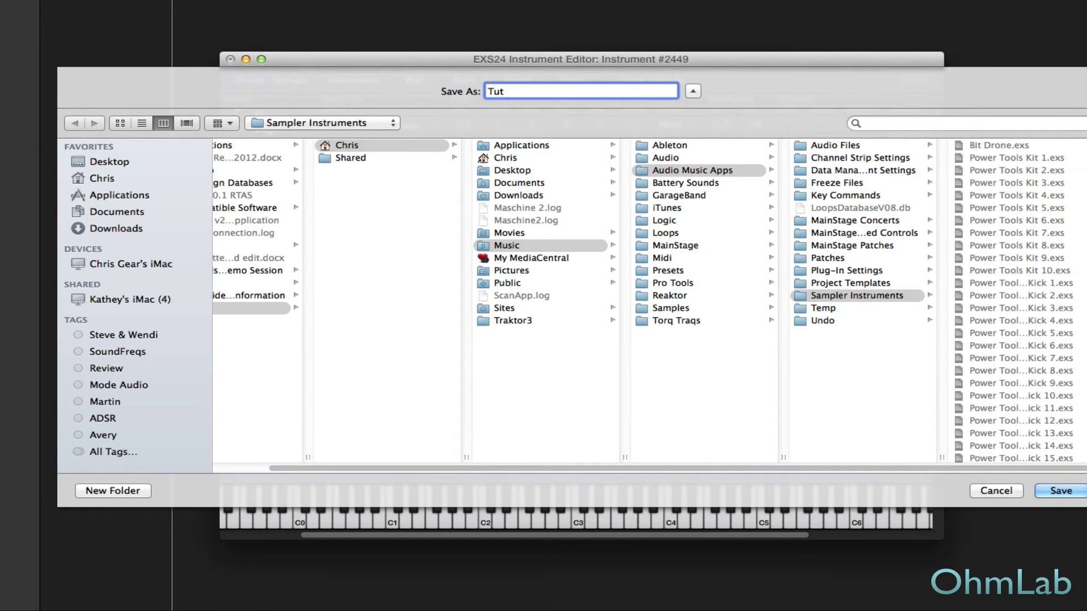
pyautogui.write(' Kick')
pyautogui.press('Return')
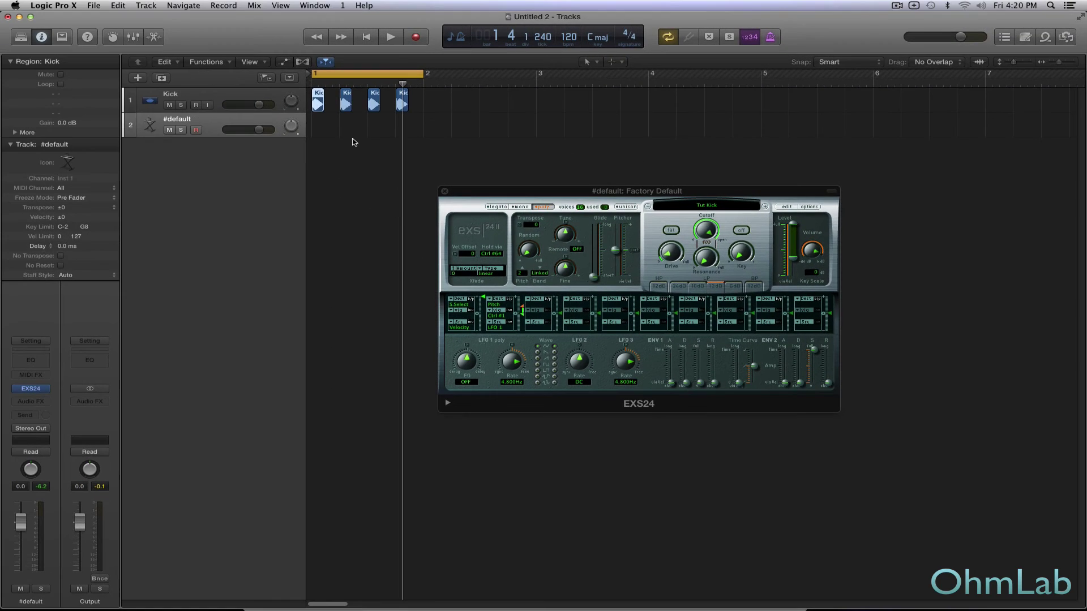
# Create an empty one-bar MIDI region on the sampler track and move it and the cycle range to bar 2.
pyautogui.rightClick(326, 130)
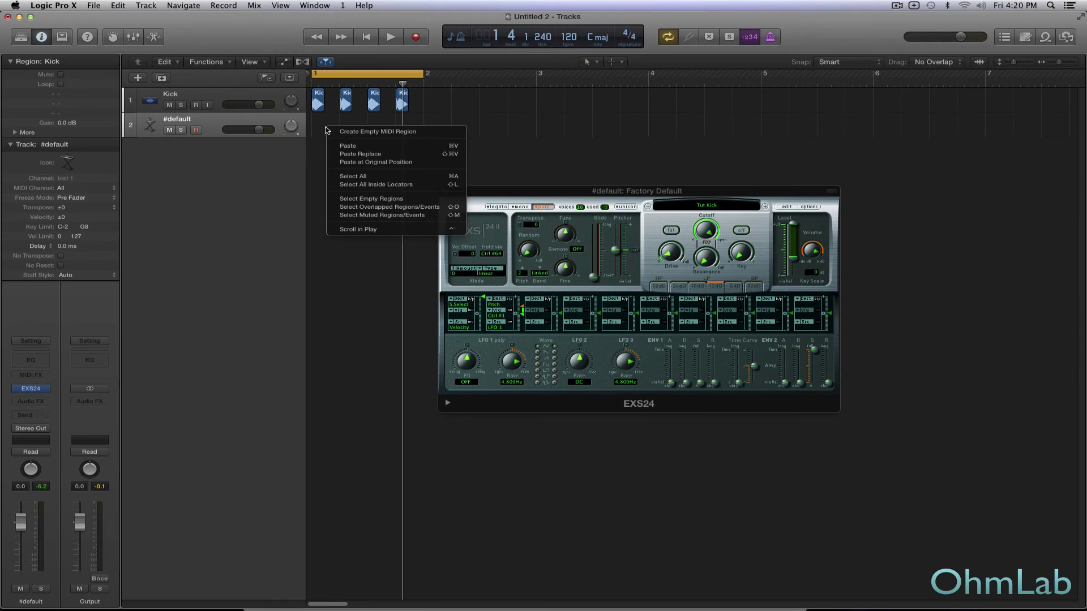
pyautogui.click(331, 132)
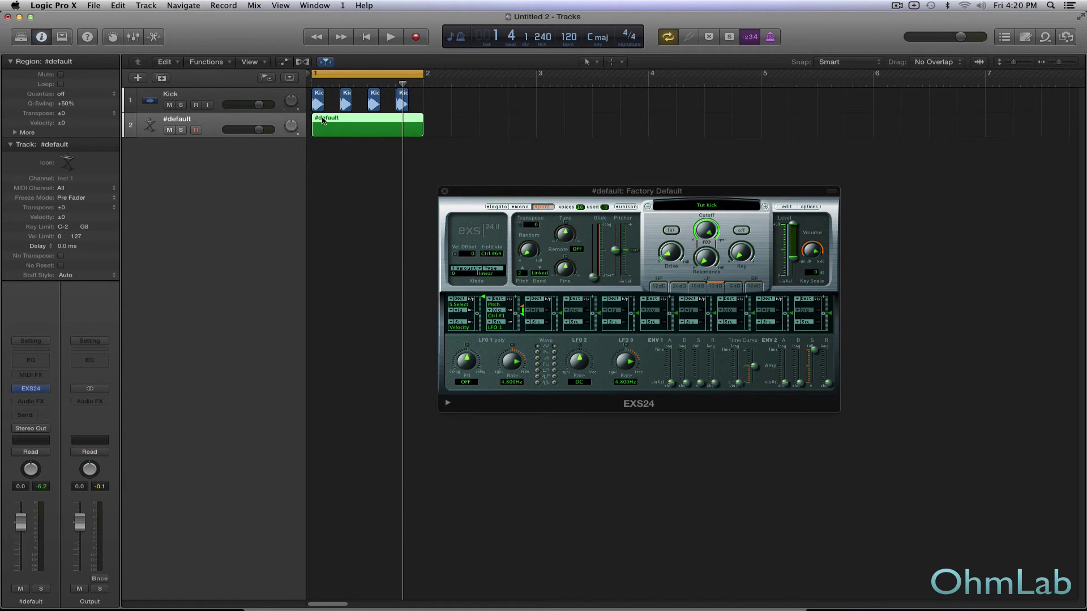
pyautogui.moveTo(323, 120); pyautogui.dragTo(435, 120)
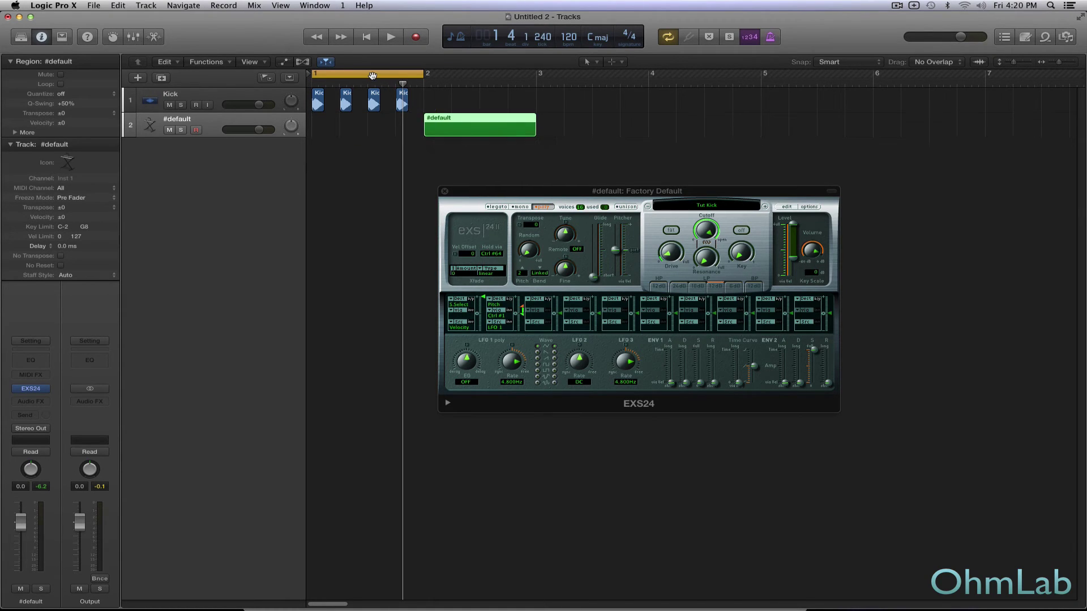
pyautogui.moveTo(372, 75); pyautogui.dragTo(485, 75)
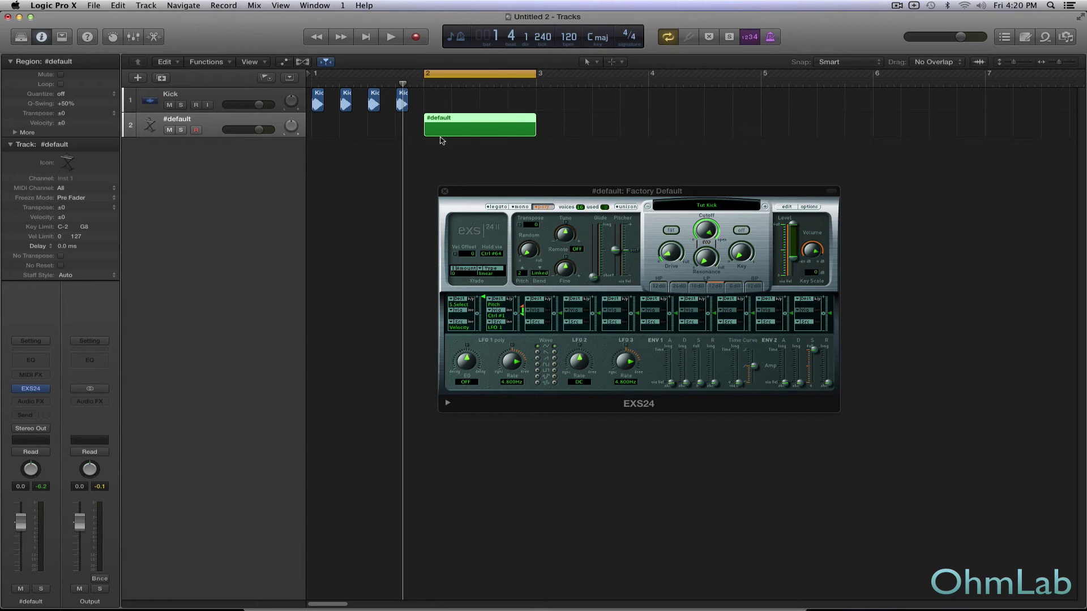
# Open the MIDI region in the Piano Roll and add four C3 notes, one on each beat of bar 2.
pyautogui.doubleClick(473, 124)
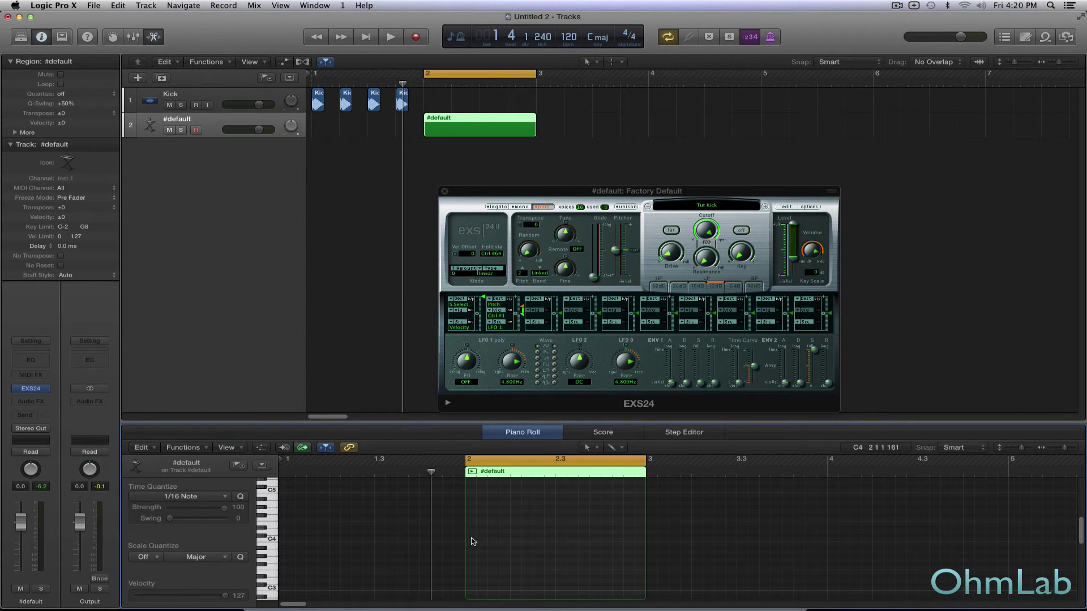
pyautogui.click(473, 589)
pyautogui.click(517, 589)
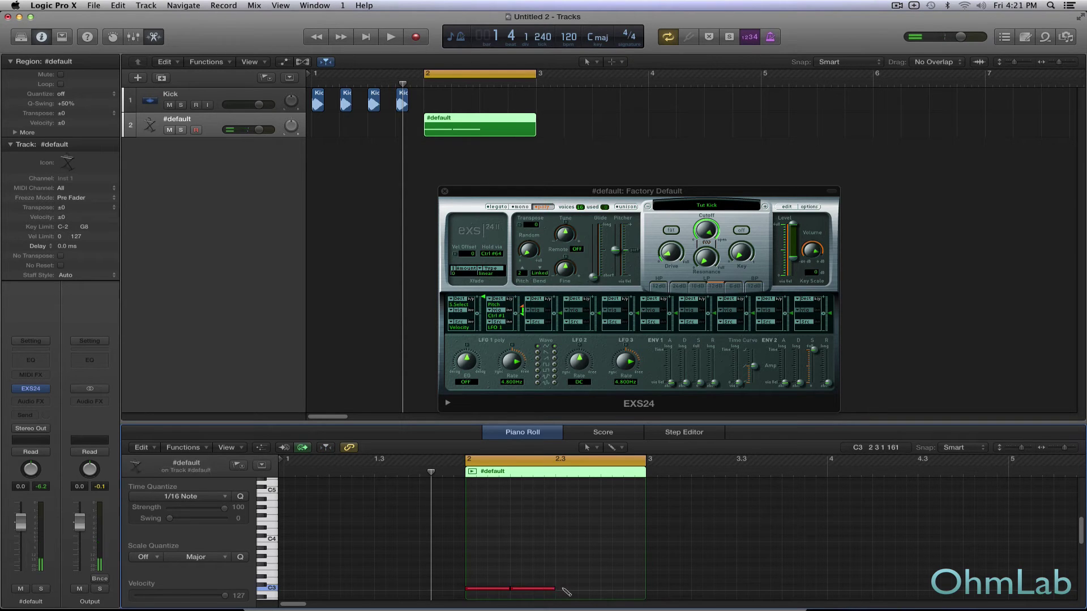
pyautogui.click(562, 588)
pyautogui.click(610, 592)
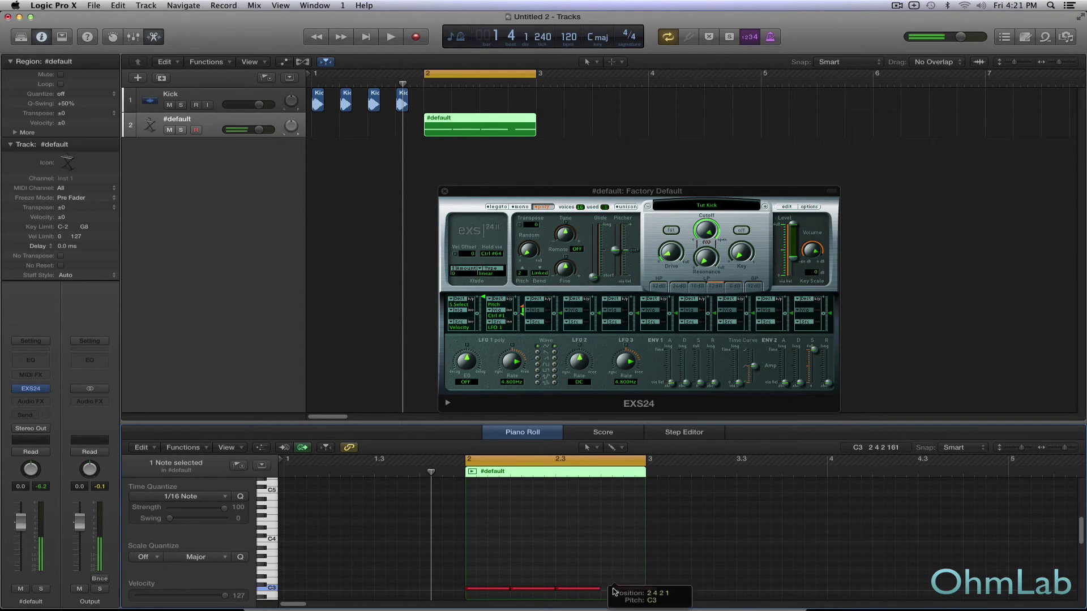
pyautogui.moveTo(610, 592); pyautogui.dragTo(610, 587)
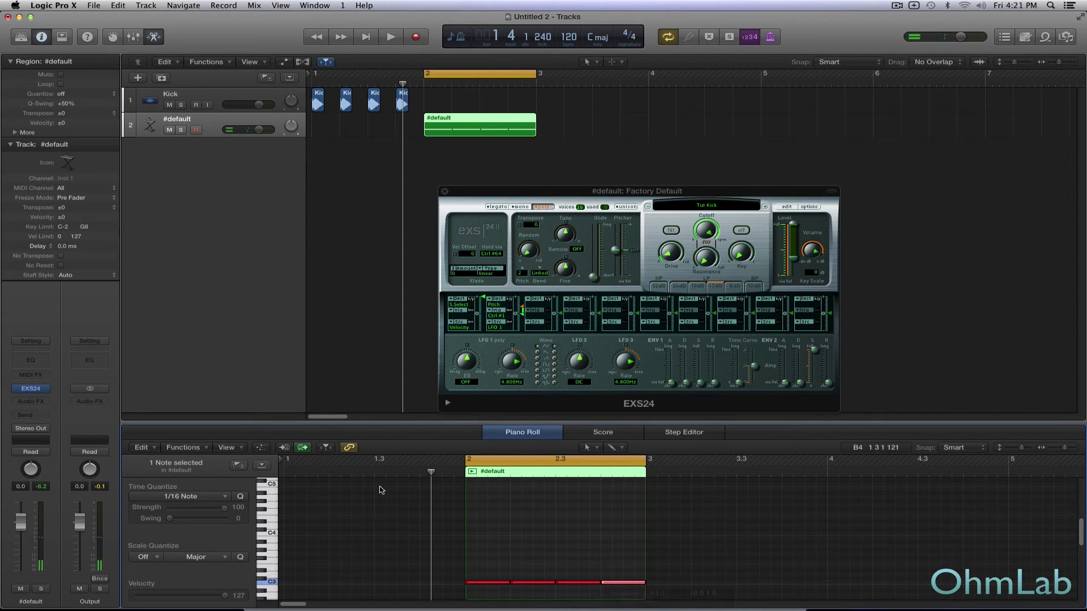
# Play the sampler pattern in bar 2, move the cycle range to bar 1 to hear the original kicks, and return the cycle to bar 2.
pyautogui.click(396, 262)
pyautogui.press('space')
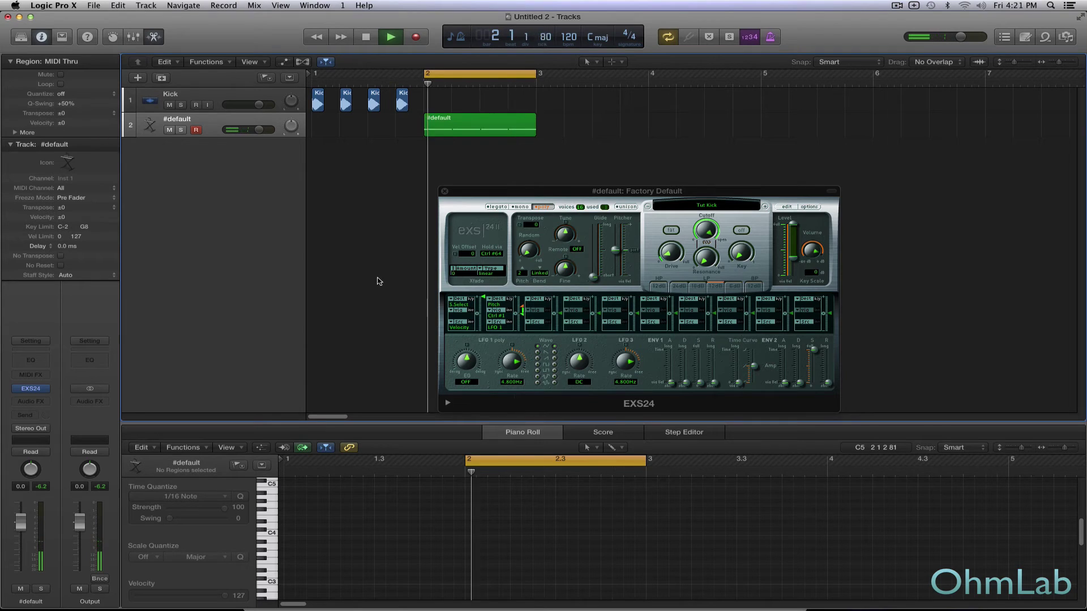
pyautogui.press('space')
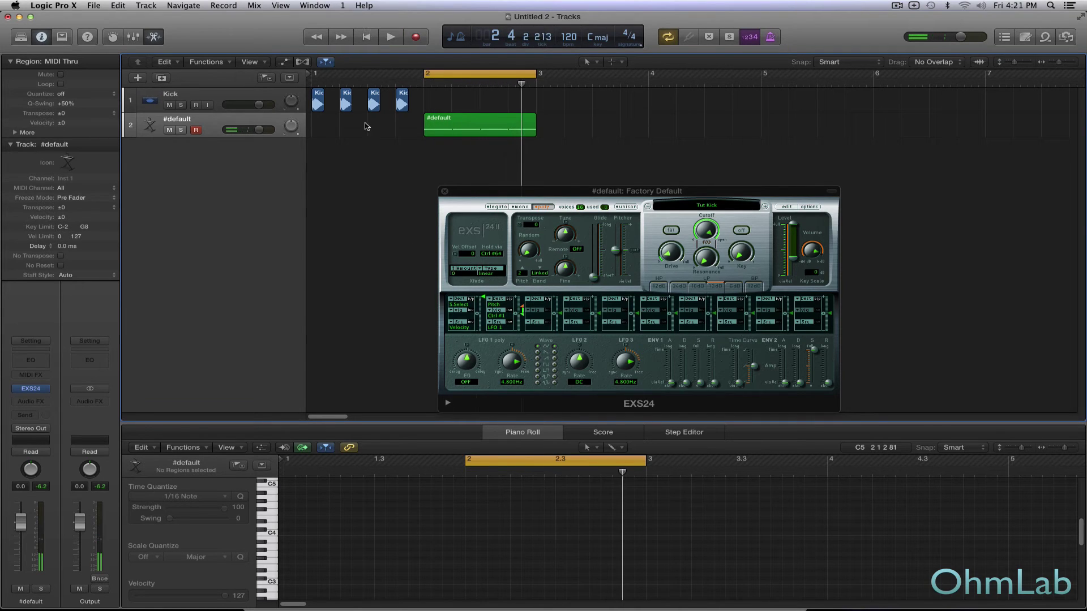
pyautogui.moveTo(445, 72); pyautogui.dragTo(320, 71)
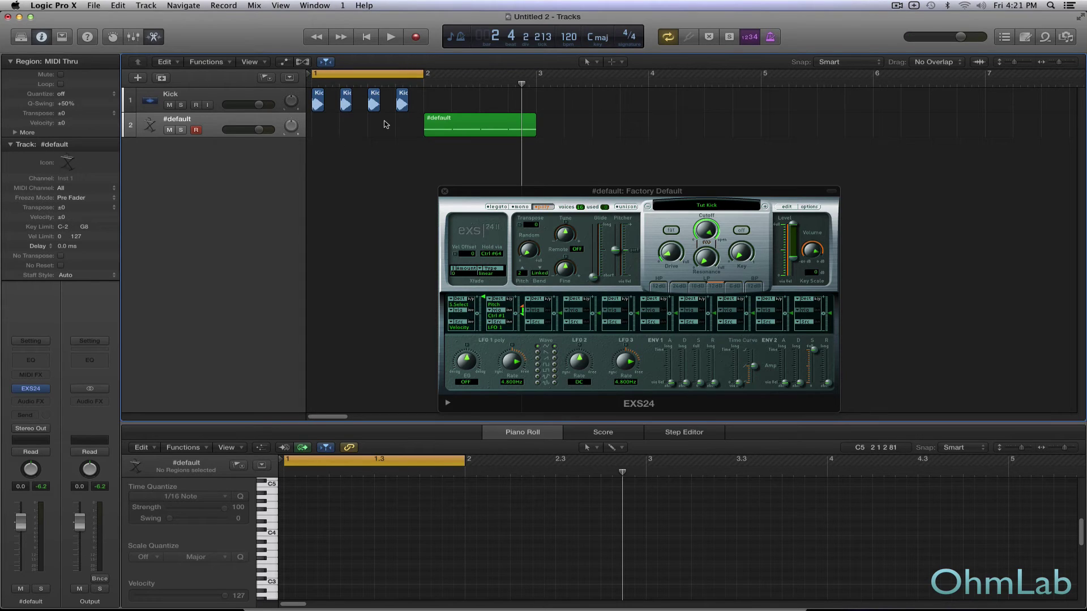
pyautogui.press('space')
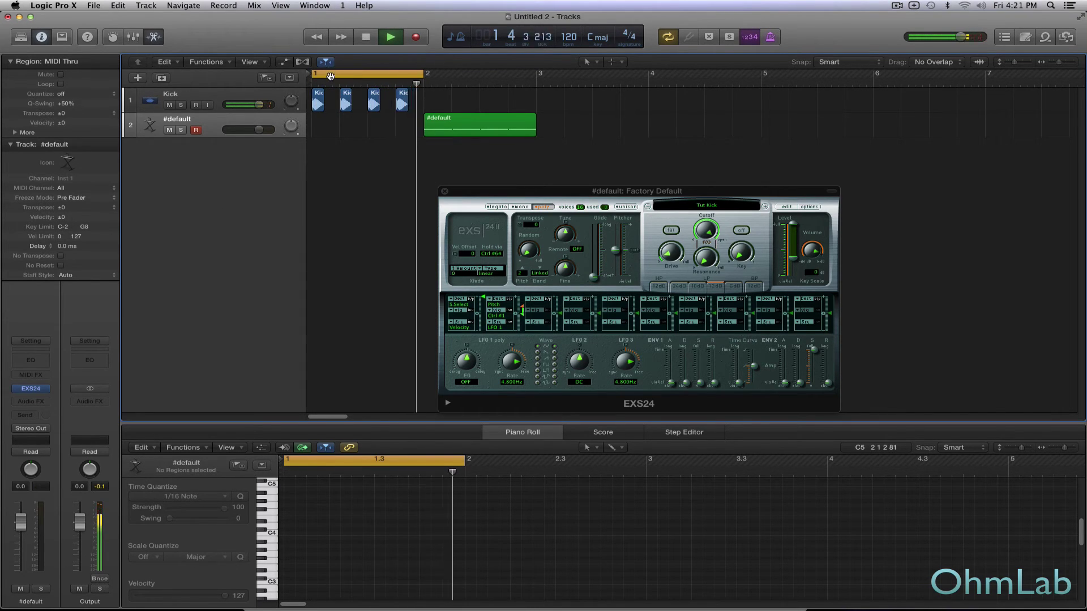
pyautogui.press('space')
pyautogui.moveTo(349, 78); pyautogui.dragTo(440, 75)
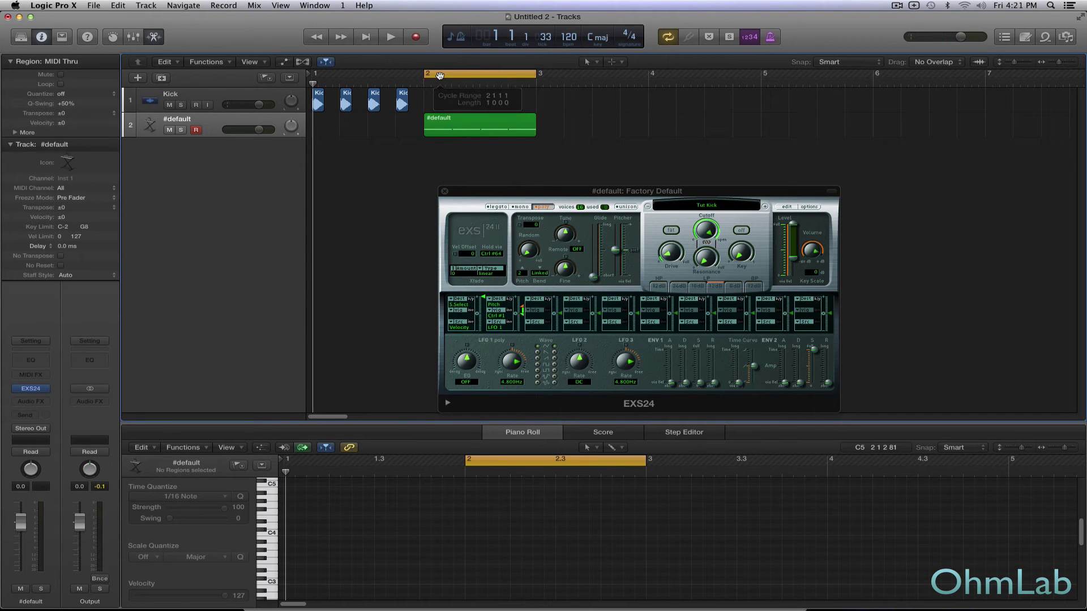
# Raise the EXS24's lower Level slider to full and set the ENV 2 decay and release to maximum.
pyautogui.moveTo(609, 193); pyautogui.dragTo(542, 164)
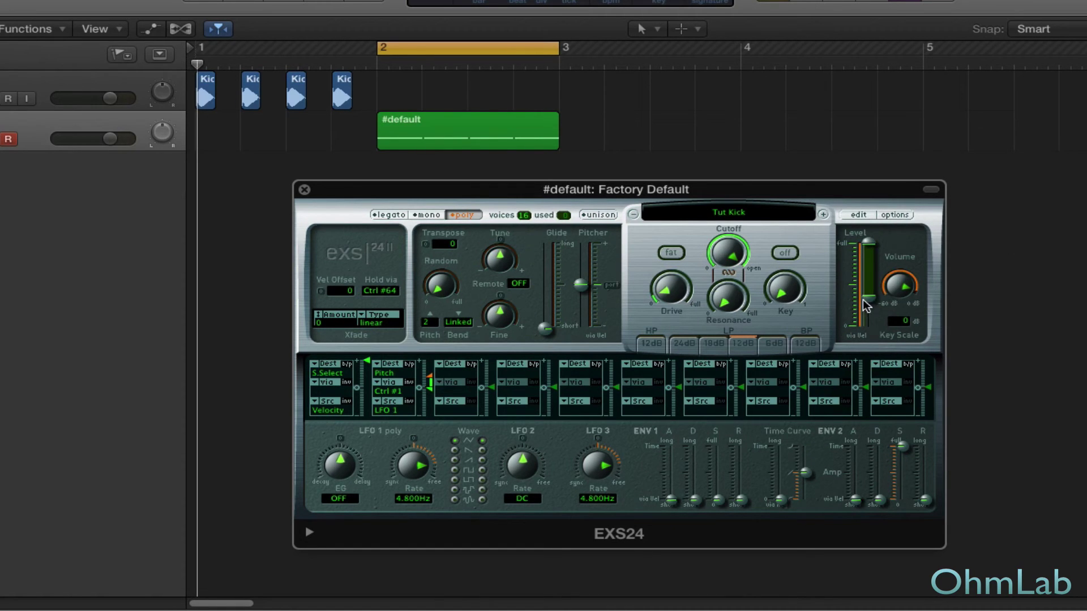
pyautogui.moveTo(874, 307)
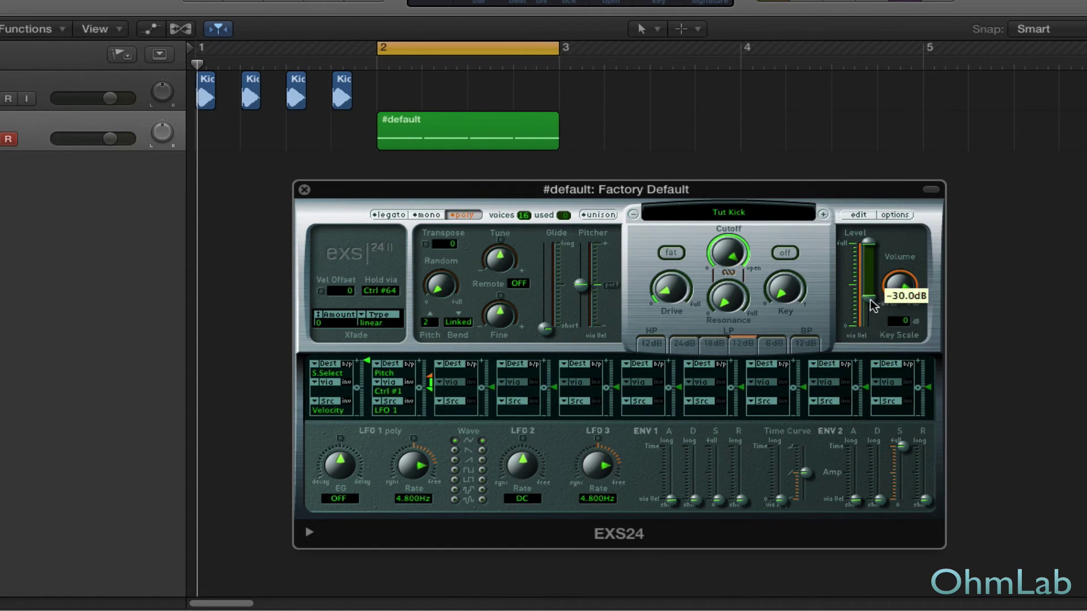
pyautogui.moveTo(874, 307); pyautogui.dragTo(871, 240)
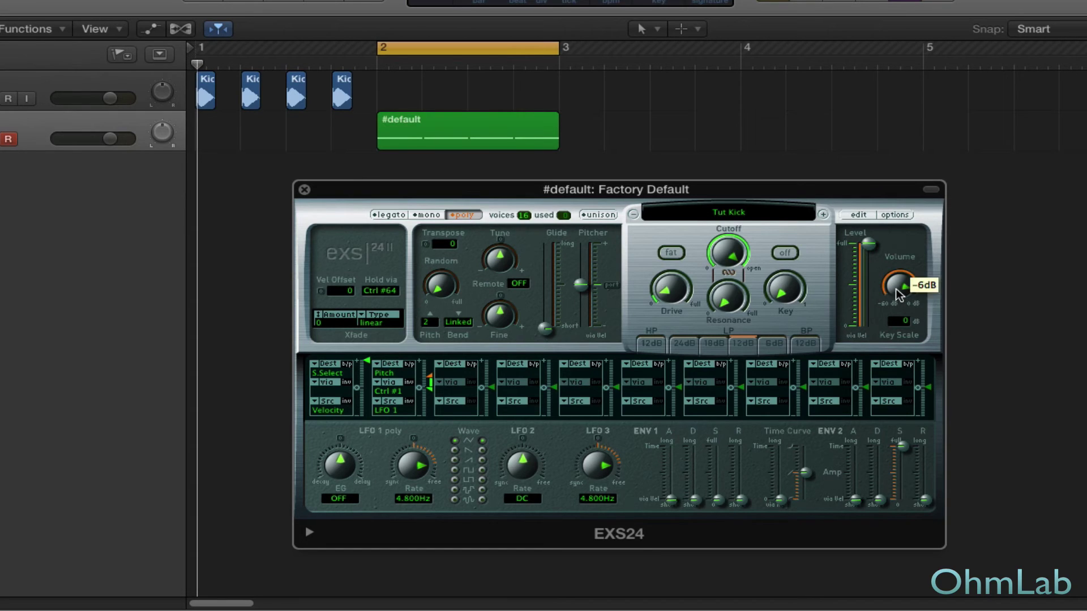
pyautogui.moveTo(924, 502); pyautogui.dragTo(924, 430)
pyautogui.moveTo(879, 502); pyautogui.dragTo(879, 447)
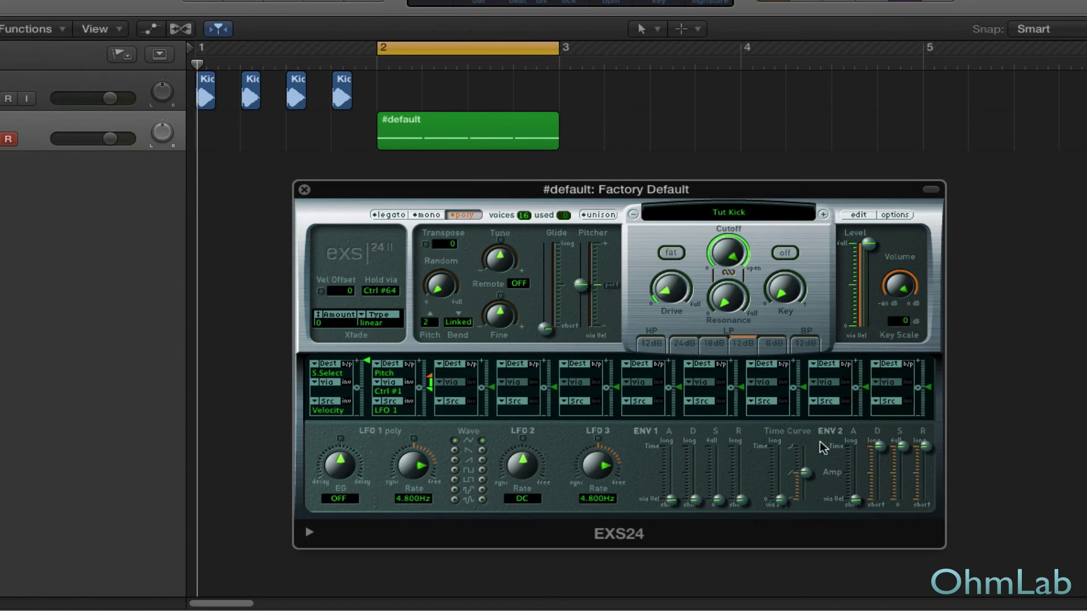
# Play bar 2, compare it with the audio kicks by cycling bars 1 and 2, and shorten the cycle back to bar 2.
pyautogui.press('space')
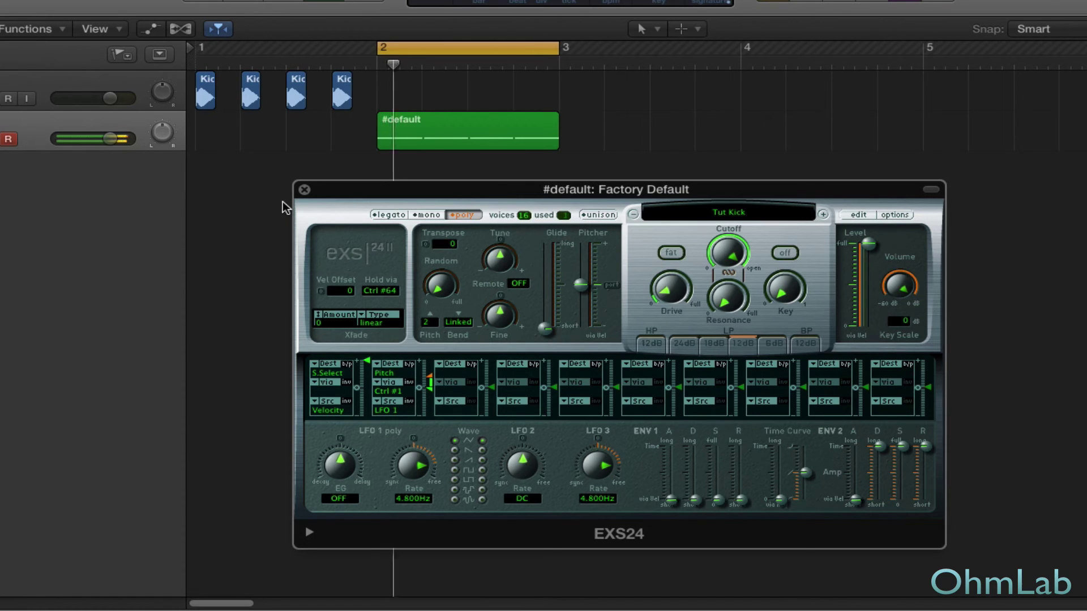
pyautogui.press('space')
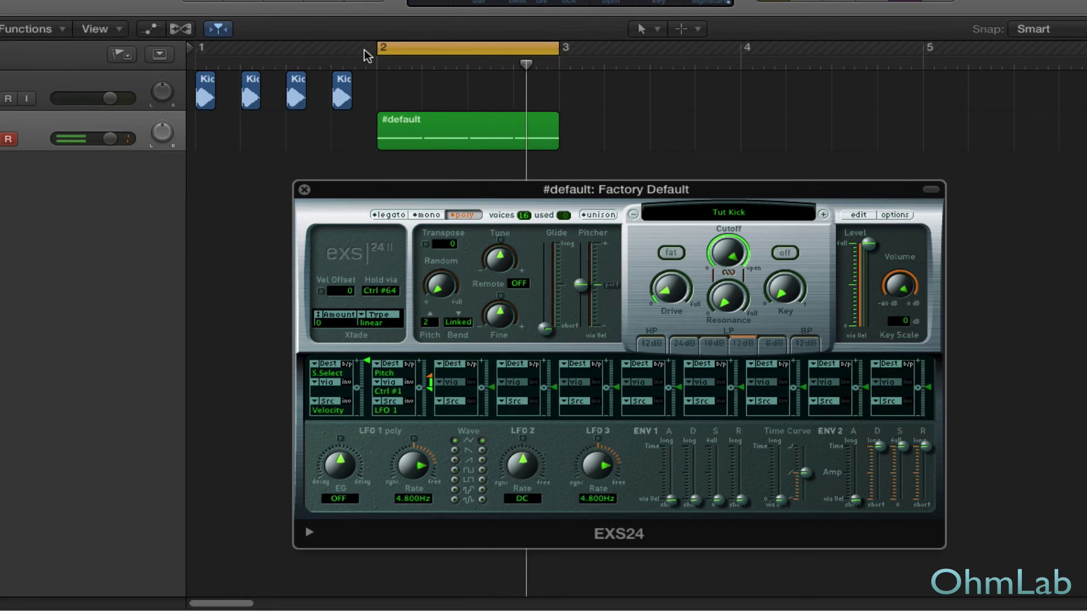
pyautogui.click(386, 45)
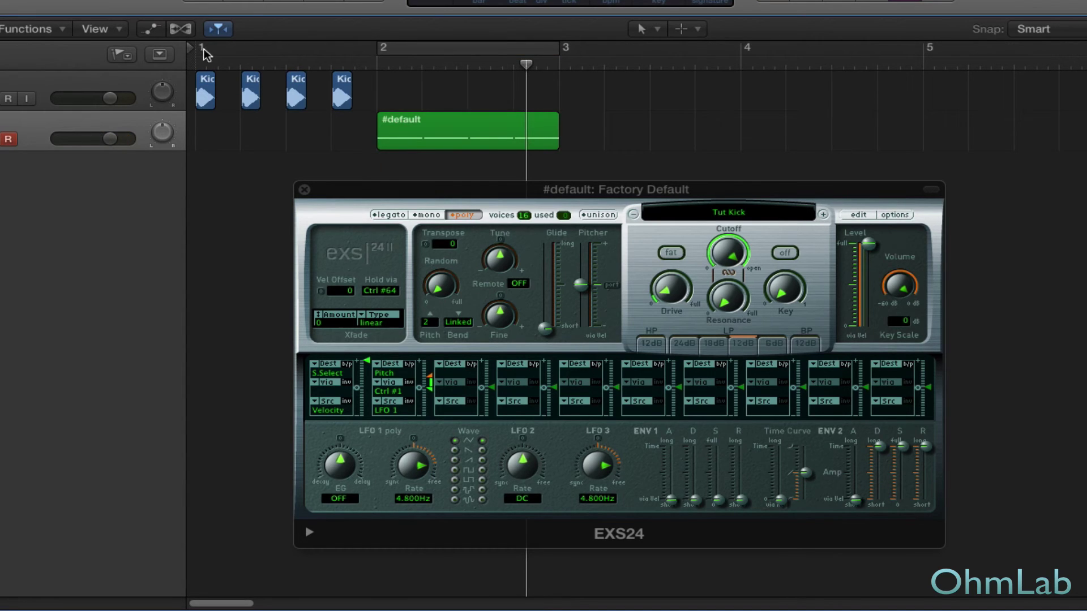
pyautogui.moveTo(204, 49); pyautogui.dragTo(574, 62)
pyautogui.press('space')
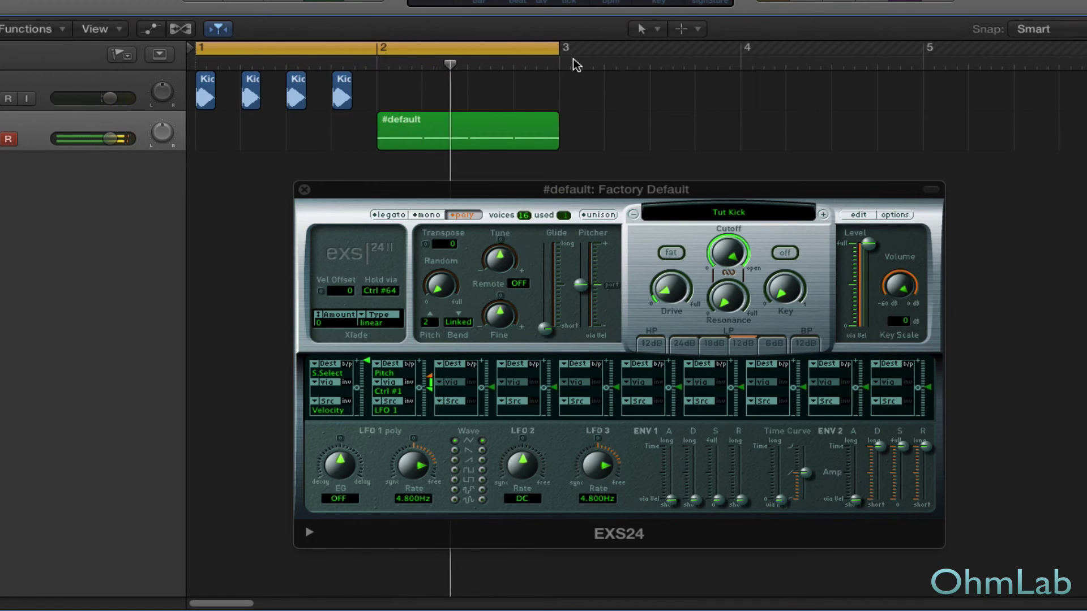
pyautogui.press('space')
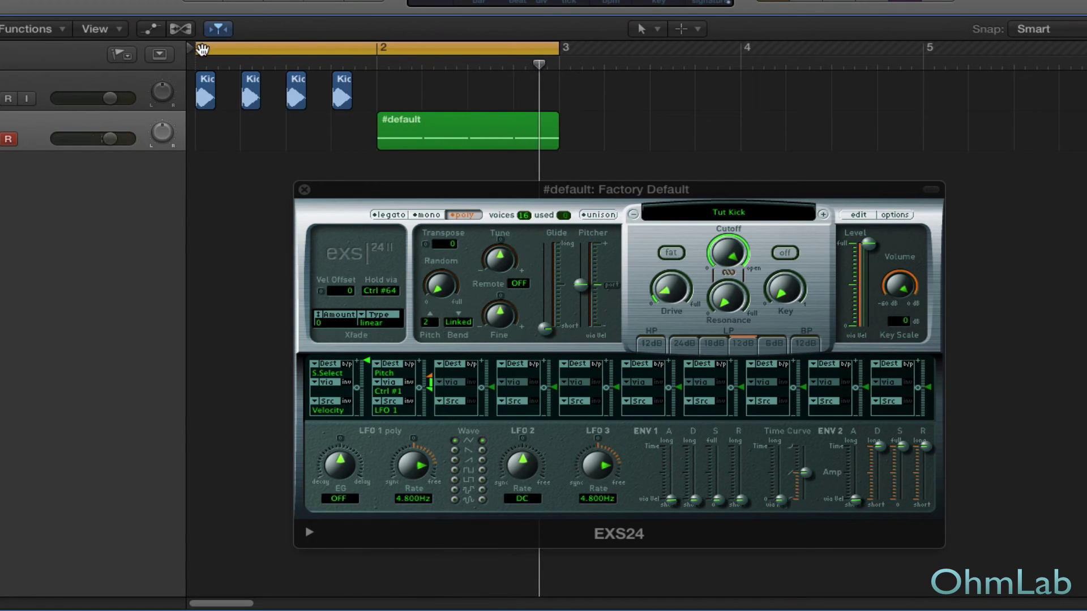
pyautogui.moveTo(199, 50); pyautogui.dragTo(378, 55)
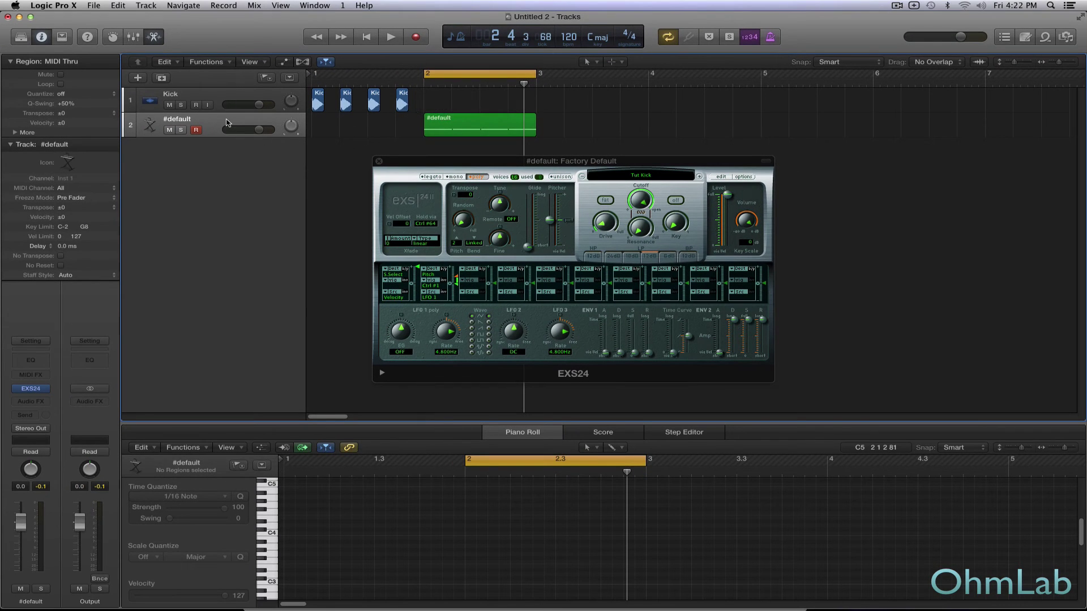
# Select the sampler track's MIDI region and insert a stereo Tuner as an audio effect on its channel strip.
pyautogui.click(227, 122)
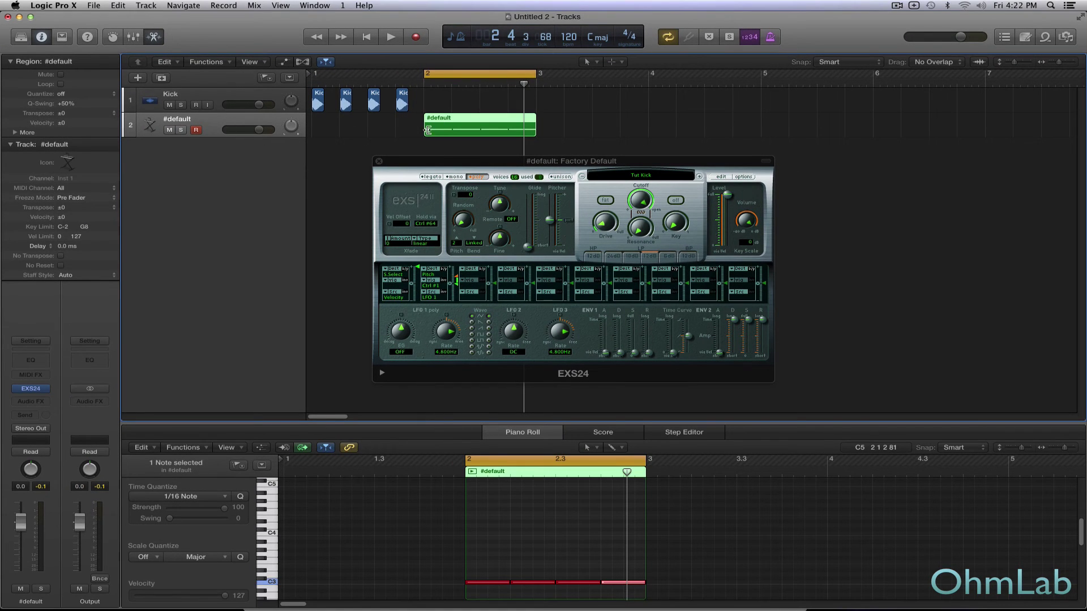
pyautogui.click(43, 407)
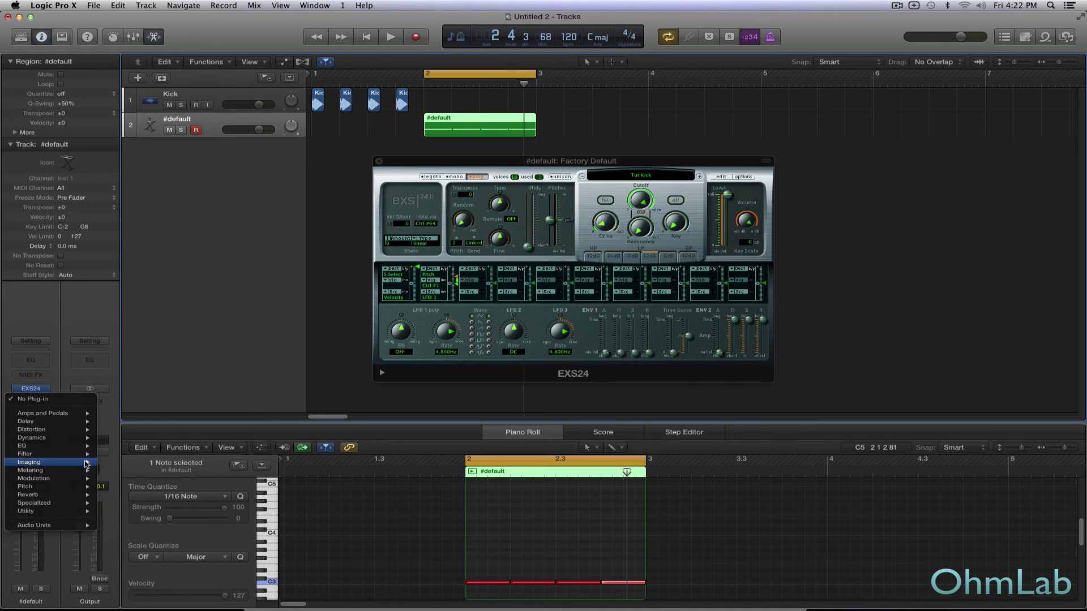
pyautogui.moveTo(85, 470)
pyautogui.moveTo(163, 504)
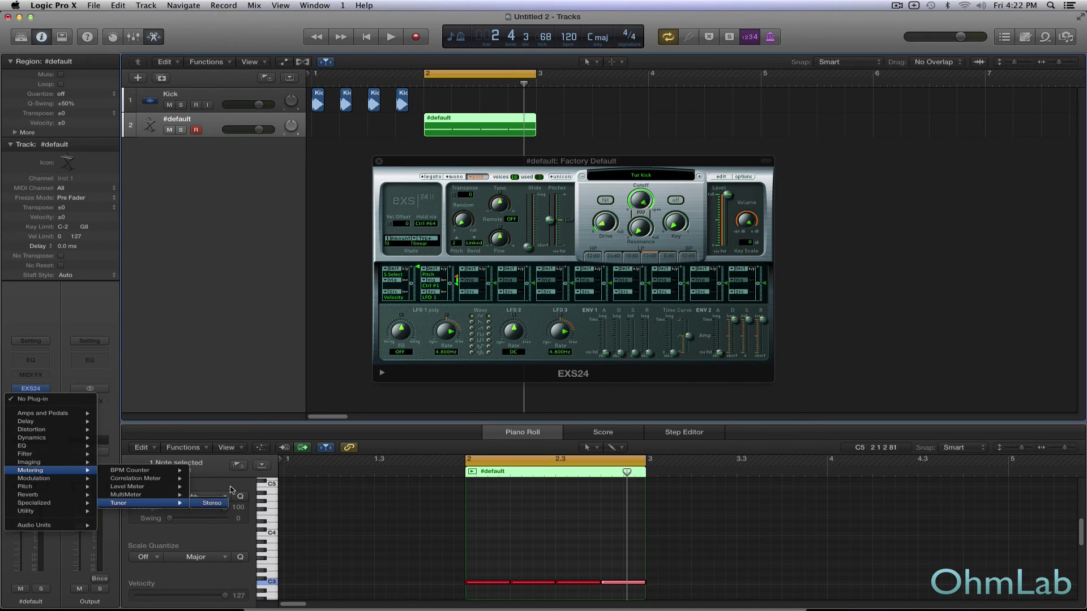
pyautogui.click(212, 504)
# Place the Tuner beside the EXS24 and raise the sampler's coarse Tune while playing the pattern to check the kick's pitch.
pyautogui.moveTo(223, 47); pyautogui.dragTo(295, 263)
pyautogui.press('space')
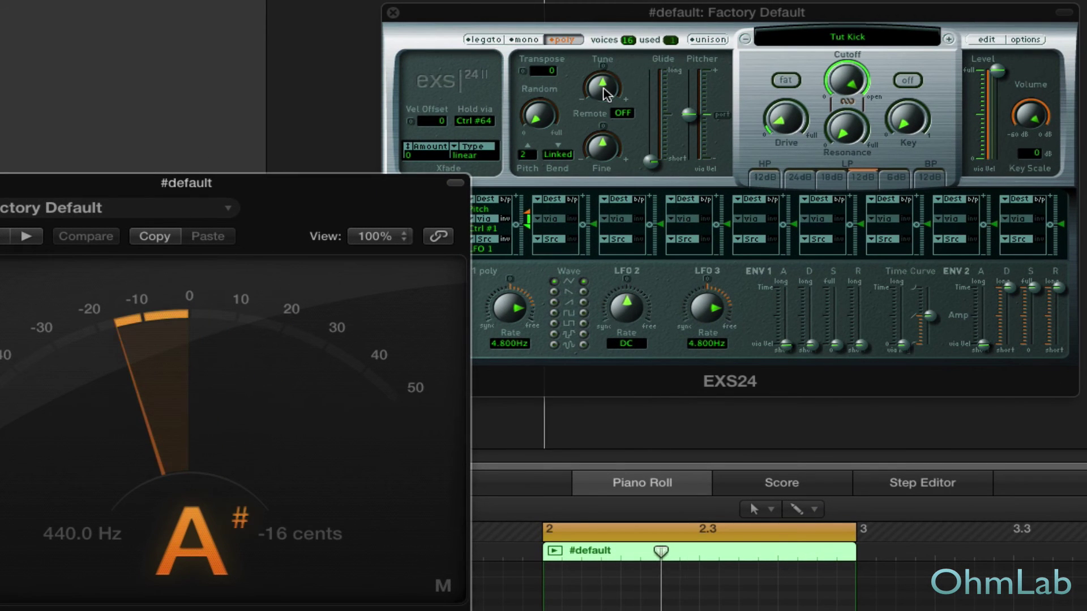
pyautogui.moveTo(604, 94); pyautogui.dragTo(600, 80)
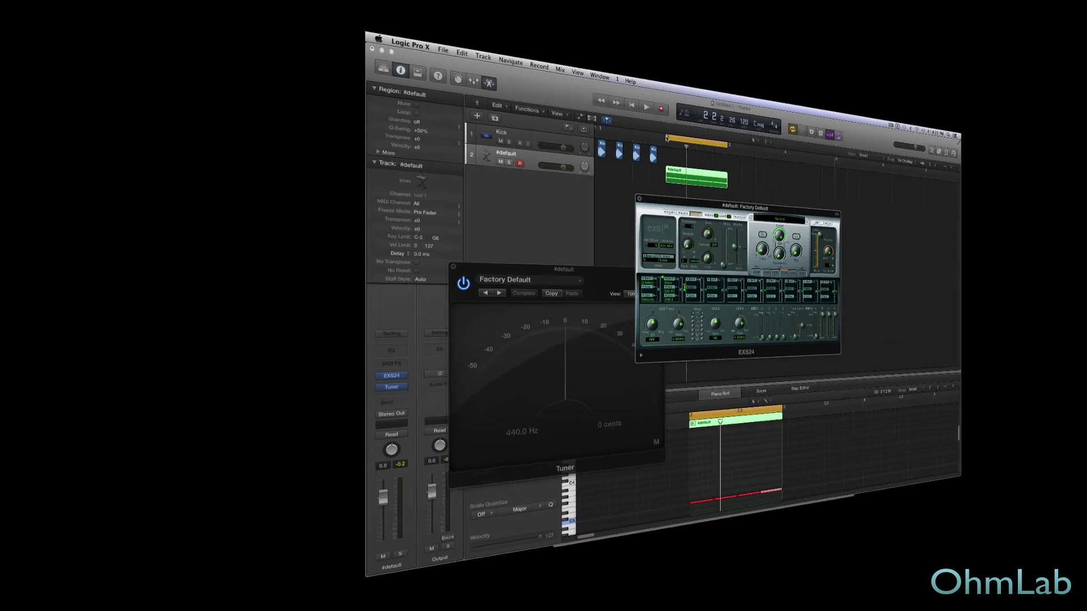
# Extend the cycle range over bars 1 and 2, play the original and retuned kicks for comparison, and close the Tuner window.
pyautogui.moveTo(667, 139); pyautogui.dragTo(599, 134)
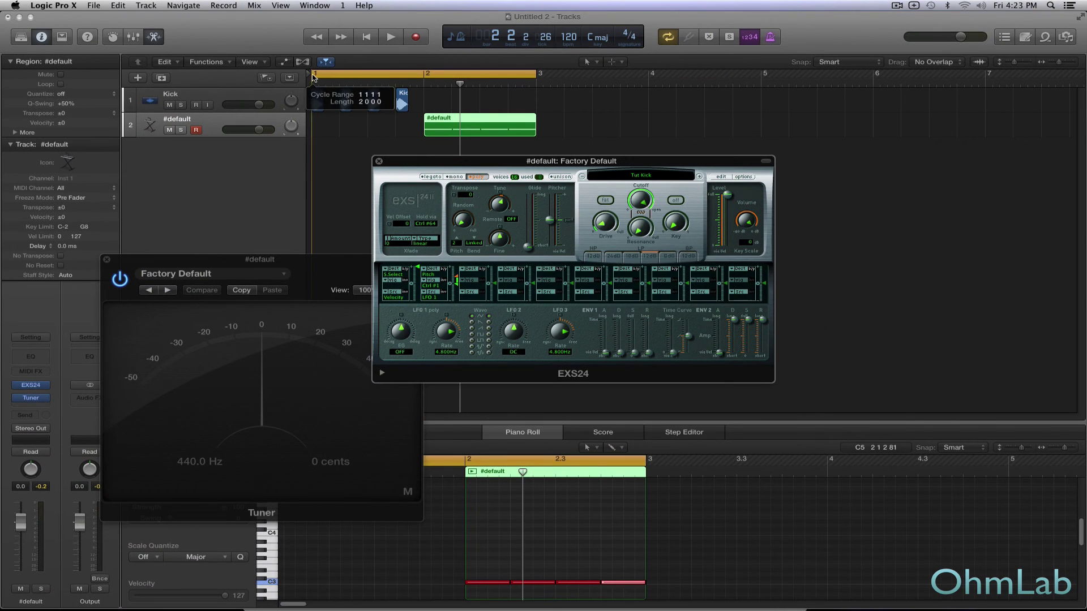
pyautogui.moveTo(313, 78); pyautogui.dragTo(313, 77)
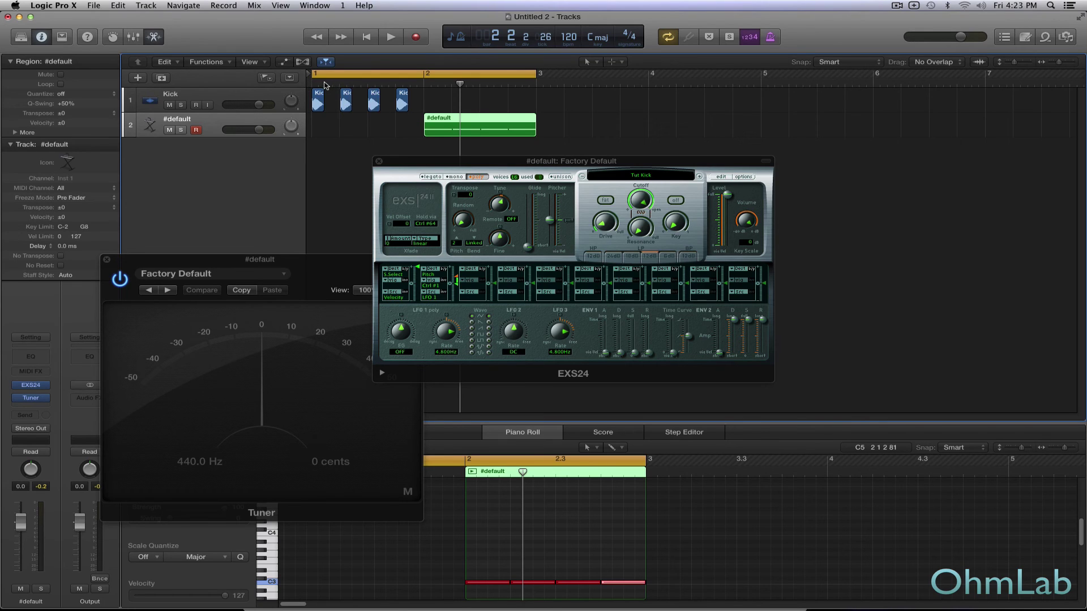
pyautogui.press('space')
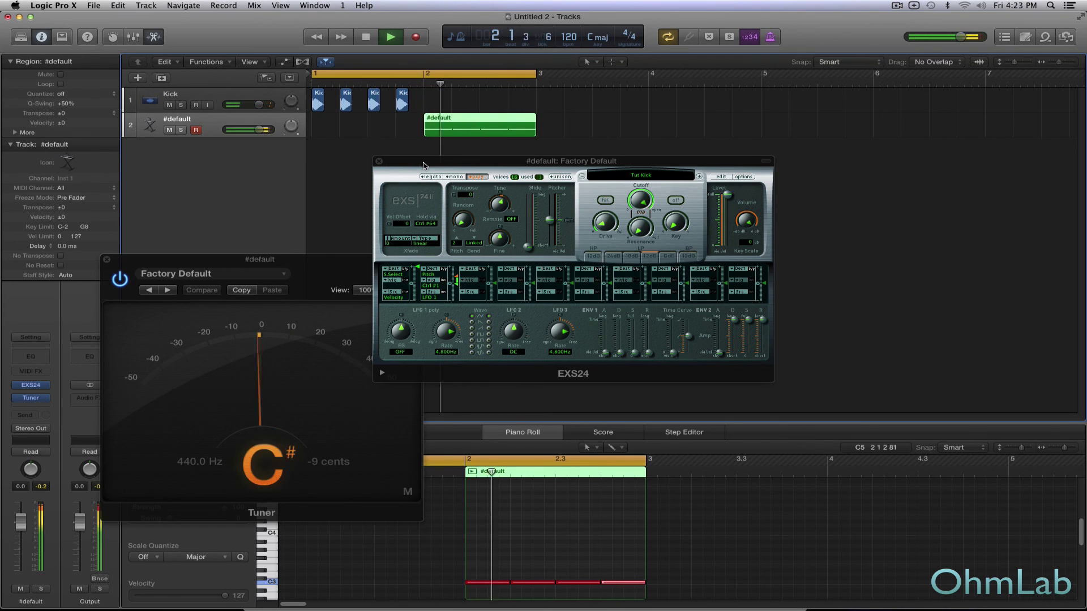
pyautogui.press('space')
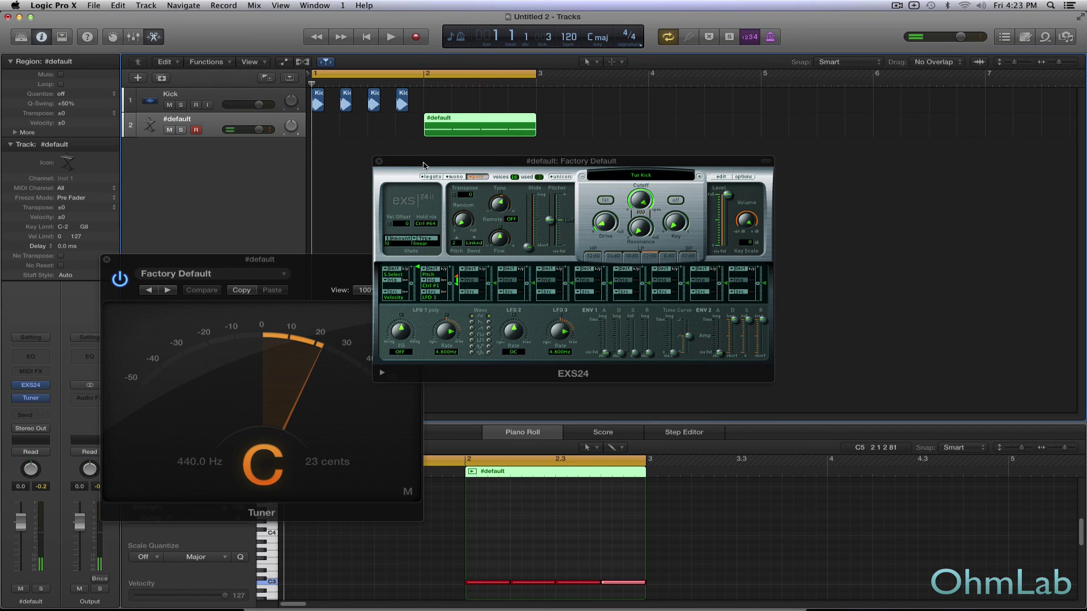
pyautogui.click(106, 259)
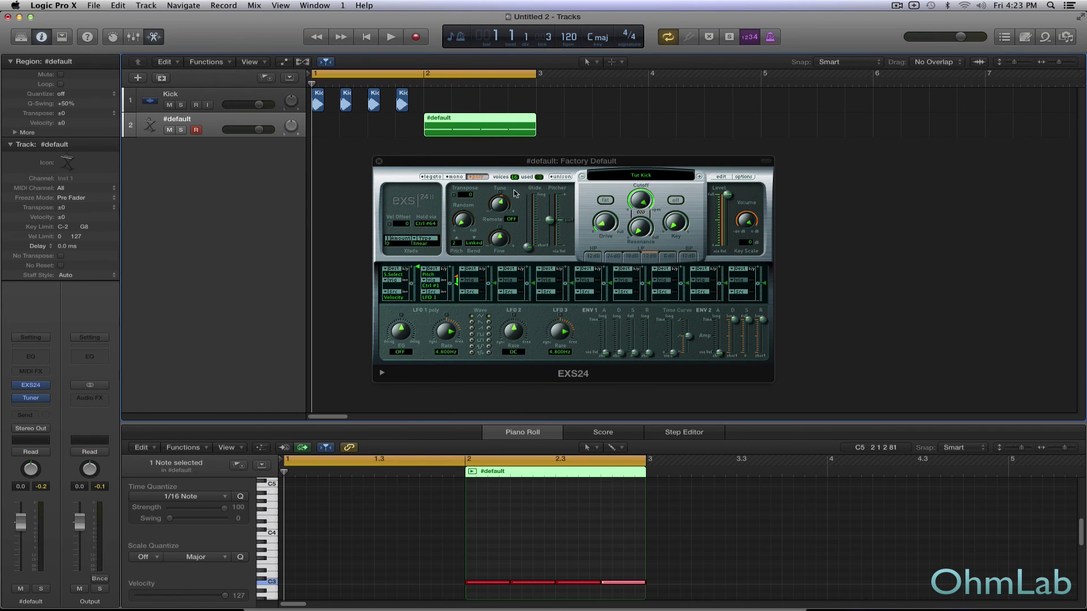